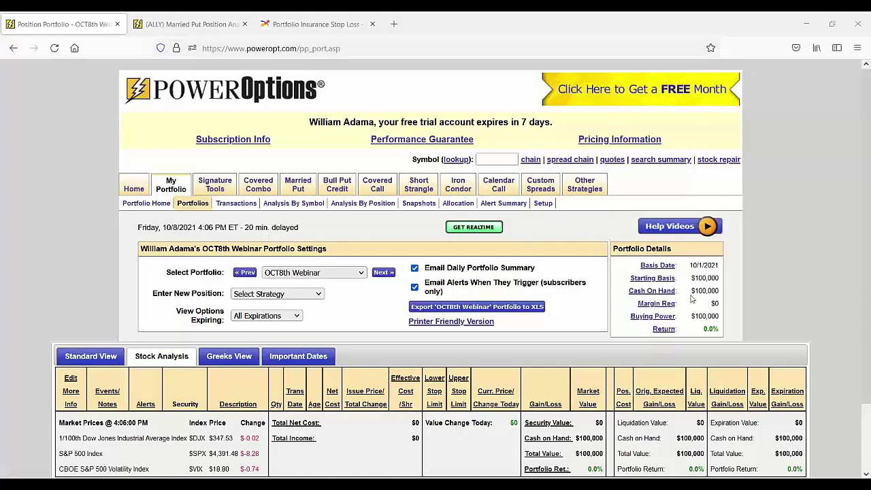
# Examine the margin requirement and starting basis in the portfolio details.
pyautogui.moveTo(707, 303); pyautogui.dragTo(730, 308)
pyautogui.scroll(-2, 759, 298)
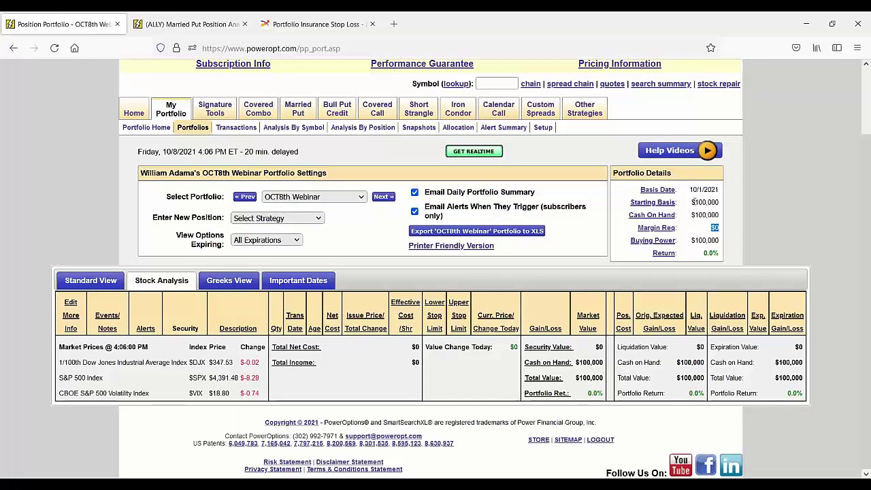
pyautogui.moveTo(690, 203); pyautogui.dragTo(720, 203)
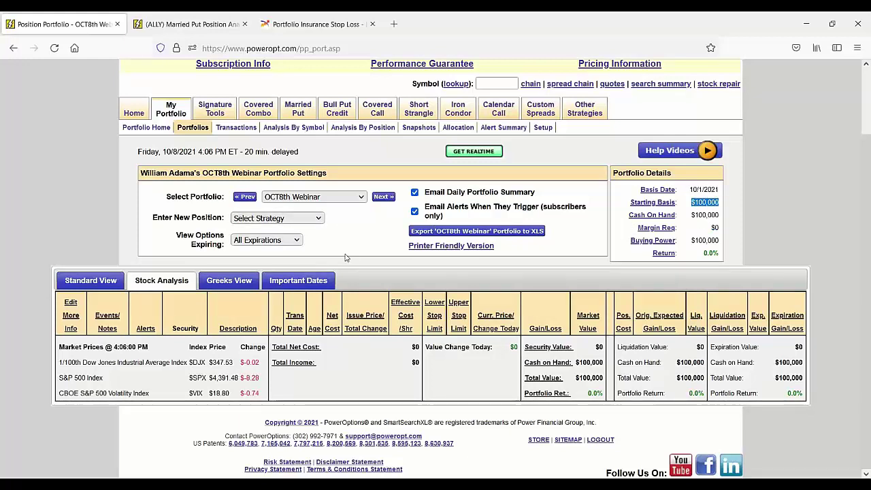
# Start a new Short Strangle position in the OCT8th Webinar portfolio.
pyautogui.click(318, 219)
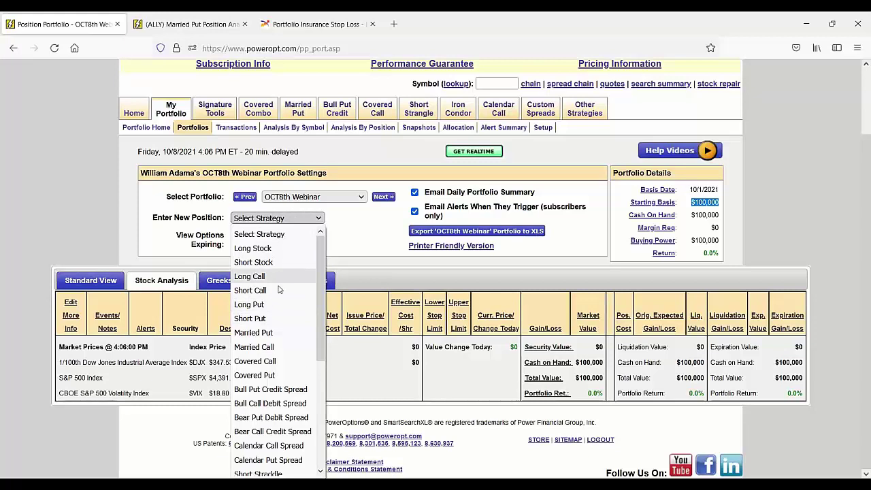
pyautogui.scroll(-4, 272, 342)
pyautogui.scroll(-1, 273, 342)
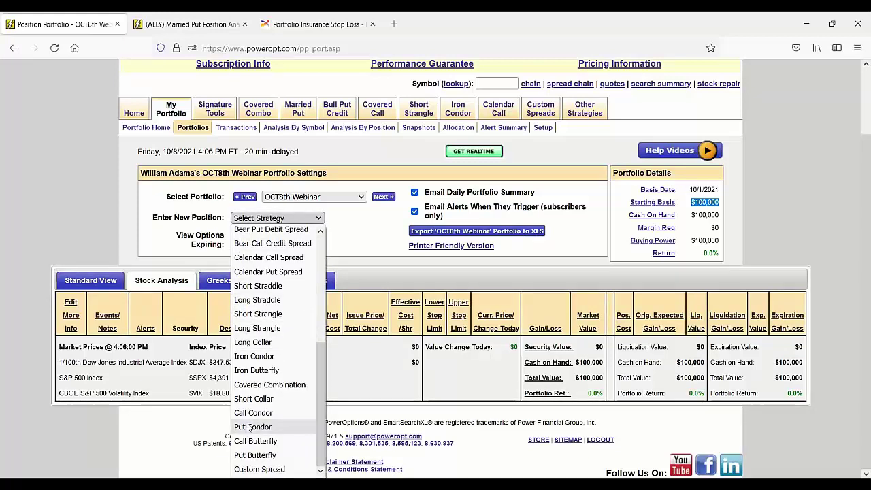
pyautogui.click(290, 315)
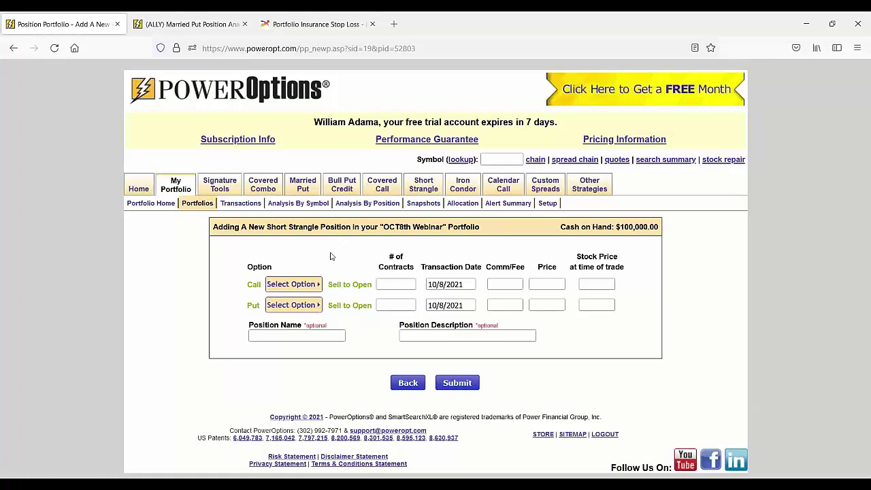
# Choose the BERY October 15, 2021 62.50 call as the strangle's call option.
pyautogui.click(292, 286)
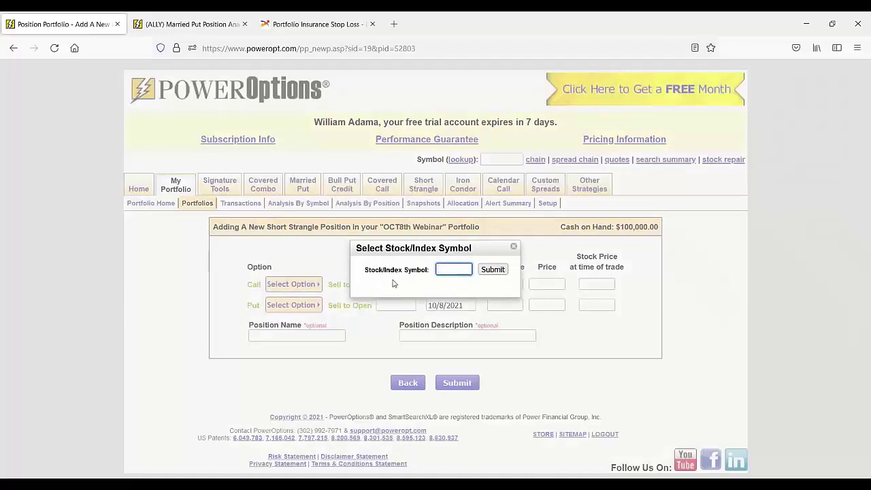
pyautogui.write('BERY')
pyautogui.click(493, 270)
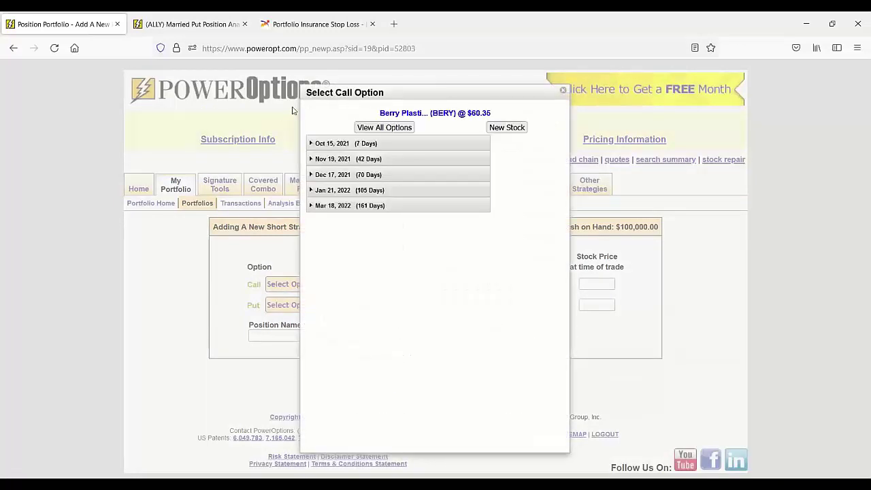
pyautogui.click(340, 143)
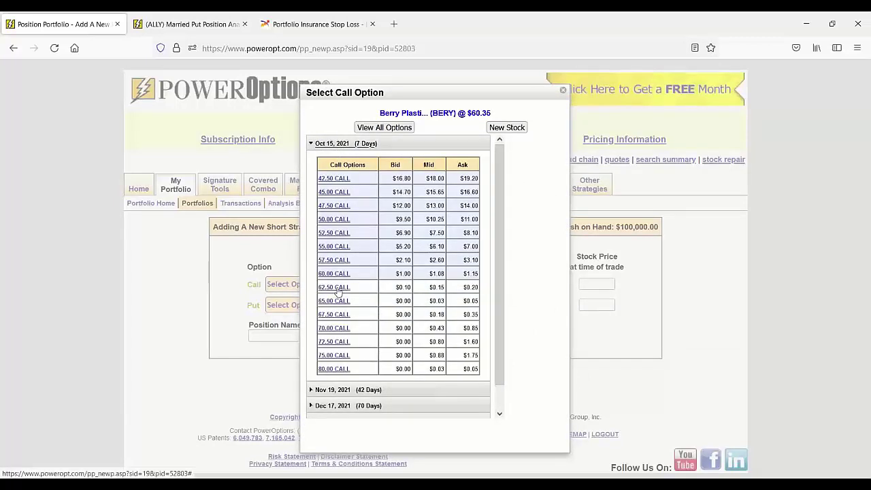
pyautogui.click(336, 288)
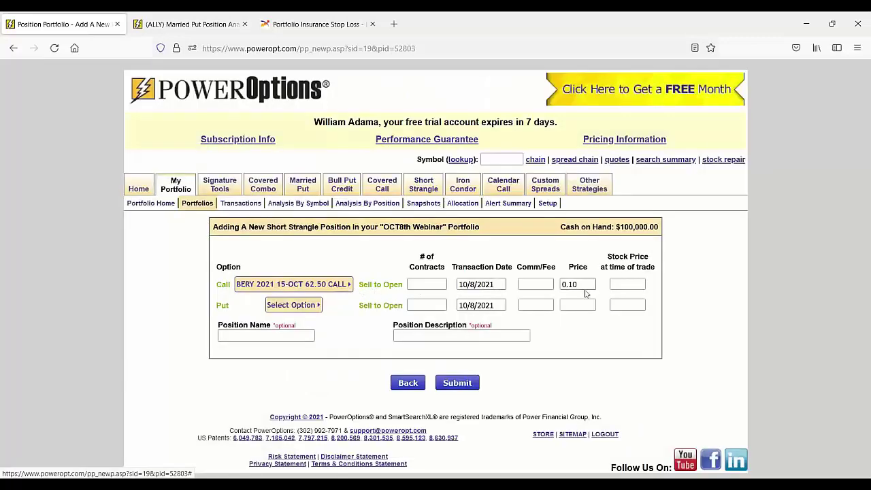
# Choose the October 15, 2021 57.50 put as the strangle's put option and set its price to 0.20.
pyautogui.click(290, 308)
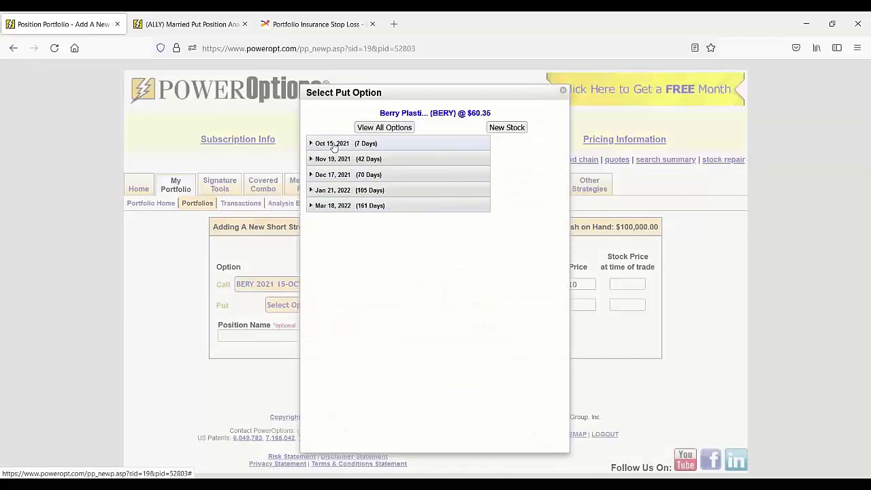
pyautogui.click(333, 145)
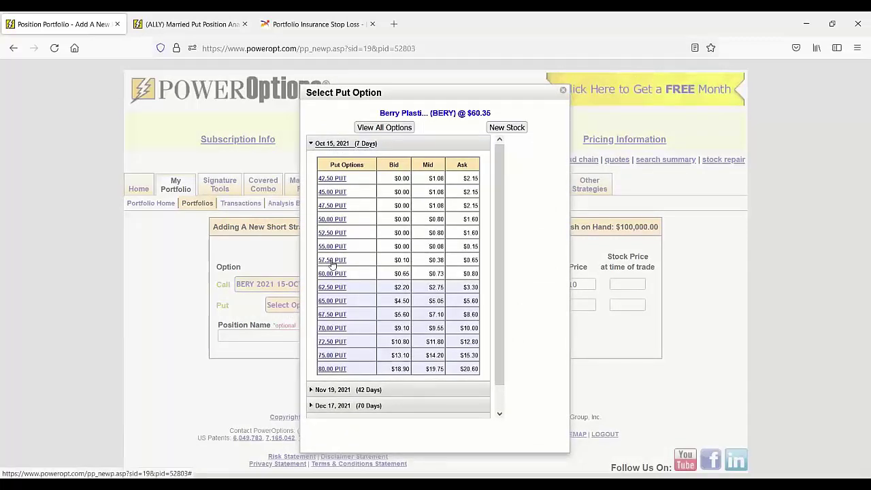
pyautogui.click(332, 261)
pyautogui.click(577, 307)
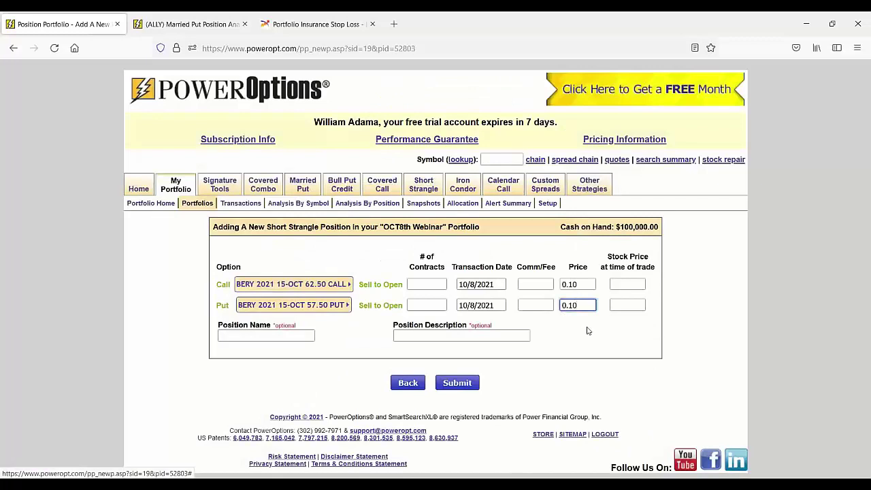
pyautogui.press('BackSpace')
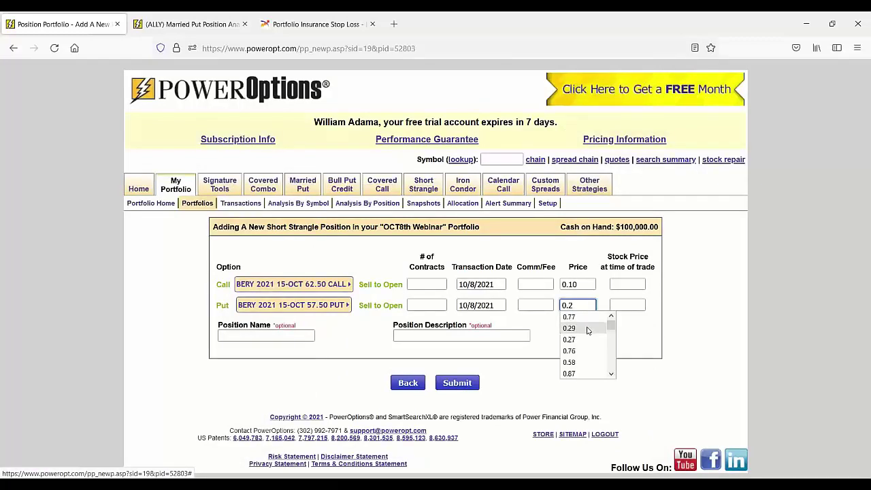
pyautogui.write('0')
# Set the call's price to 0.15 and its number of contracts to 1, and submit the short strangle.
pyautogui.click(584, 286)
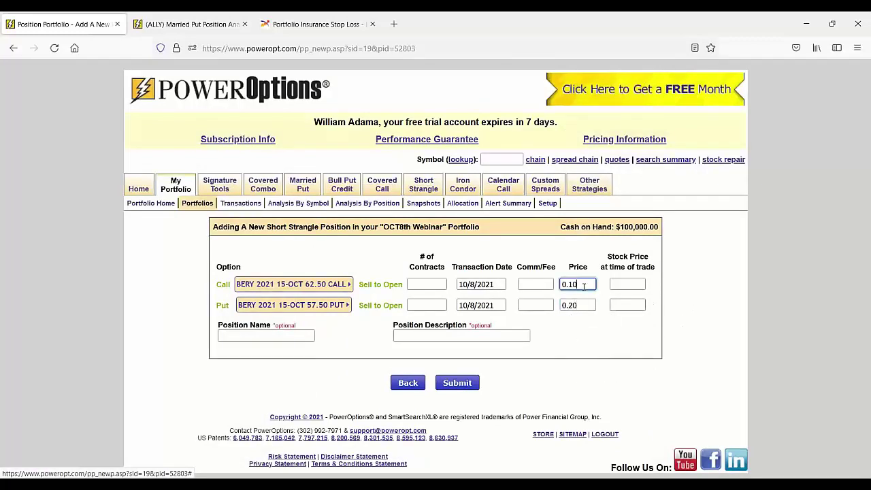
pyautogui.press('BackSpace')
pyautogui.write('5')
pyautogui.click(441, 285)
pyautogui.write('1')
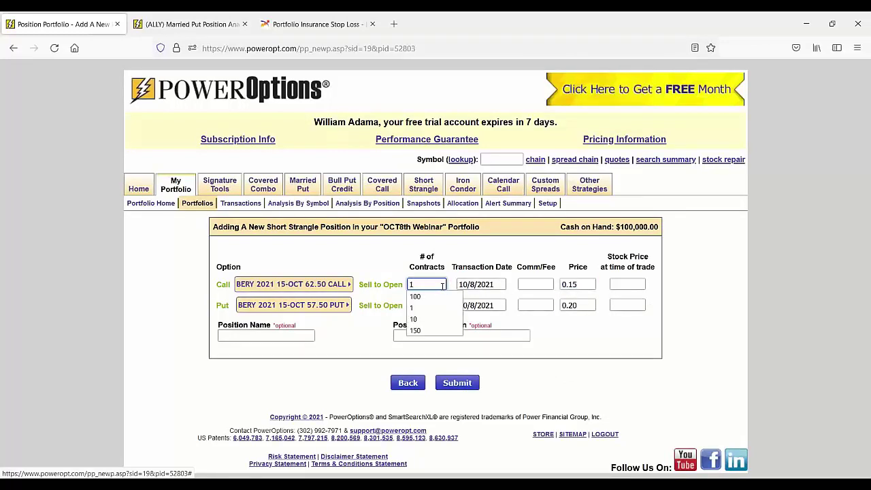
pyautogui.click(458, 383)
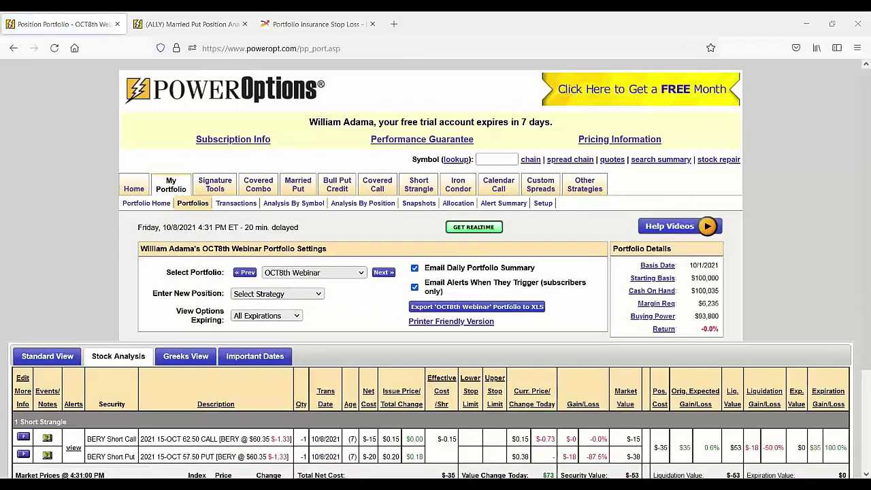
# Examine the portfolio's margin requirement against the BERY short call's strike and issue price.
pyautogui.scroll(-3, 747, 324)
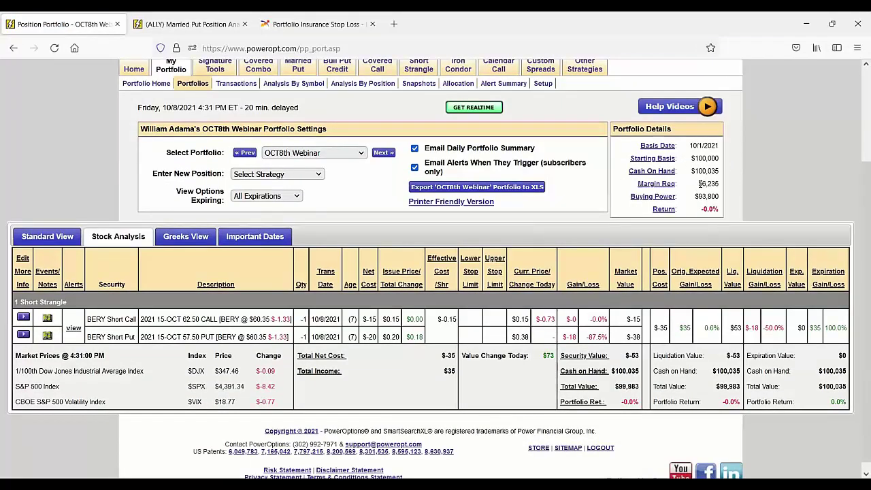
pyautogui.moveTo(698, 185); pyautogui.dragTo(719, 190)
pyautogui.moveTo(183, 320); pyautogui.dragTo(291, 320)
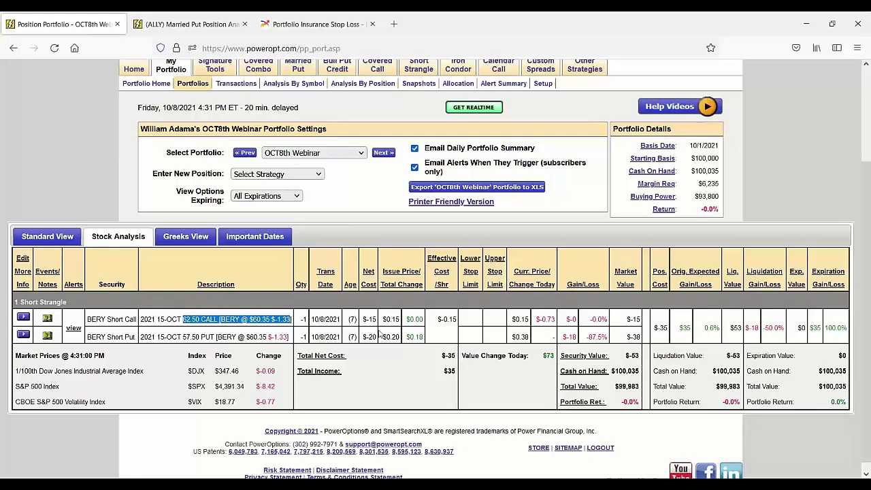
pyautogui.moveTo(383, 319); pyautogui.dragTo(403, 325)
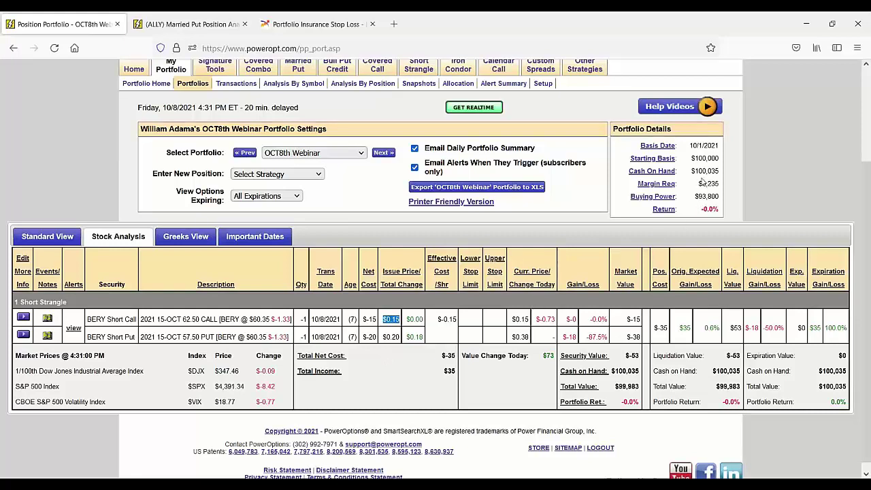
pyautogui.moveTo(700, 184); pyautogui.dragTo(725, 184)
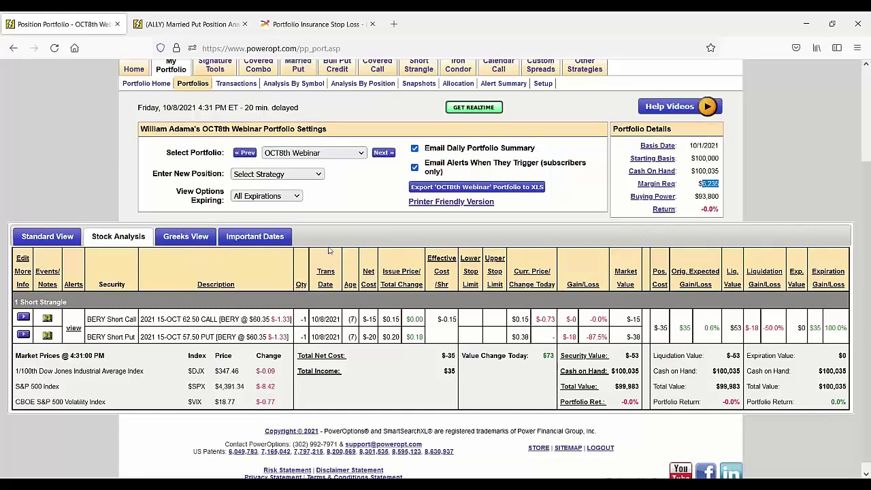
# Start a new Short Put position using the NVDA October 15, 2021 195.00 put.
pyautogui.click(318, 175)
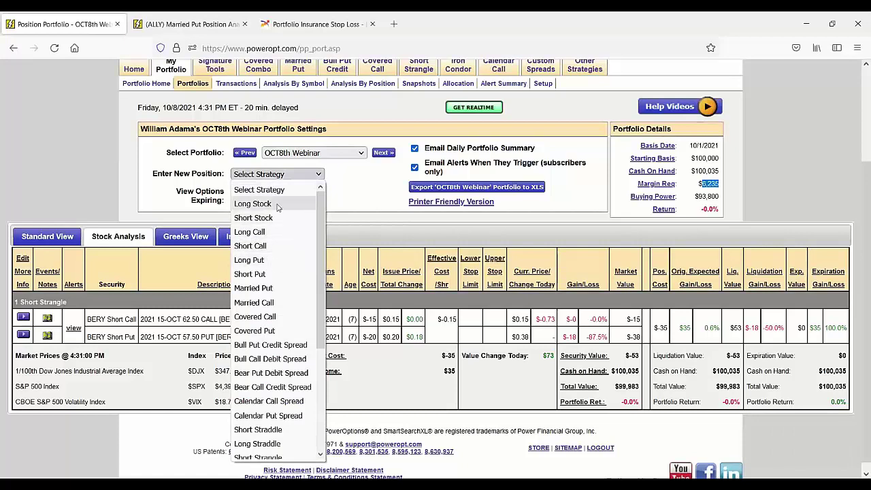
pyautogui.click(266, 273)
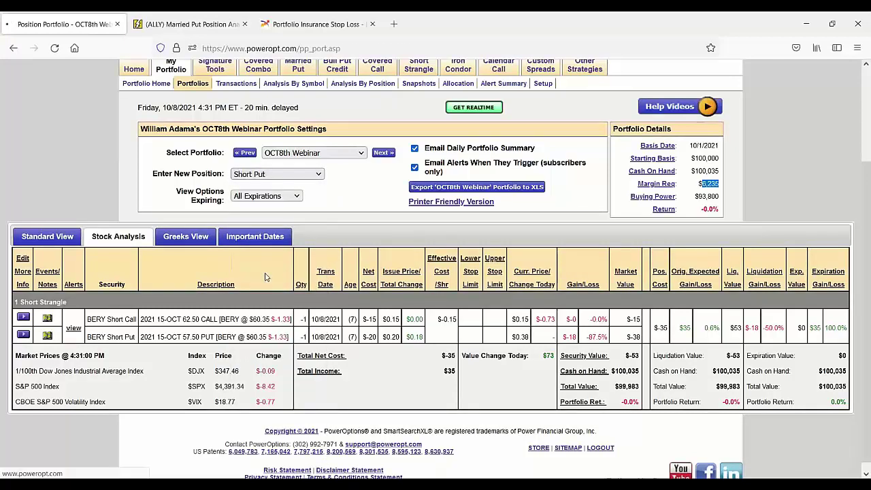
pyautogui.click(308, 291)
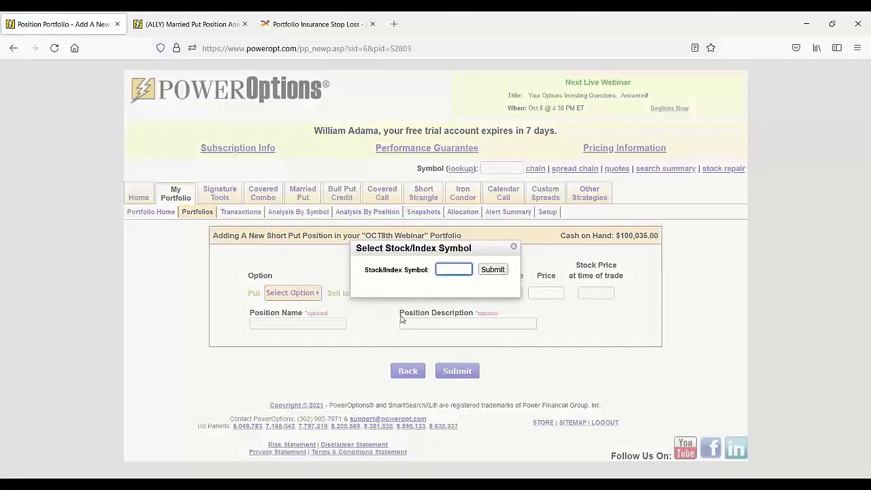
pyautogui.write('NVDA')
pyautogui.click(492, 269)
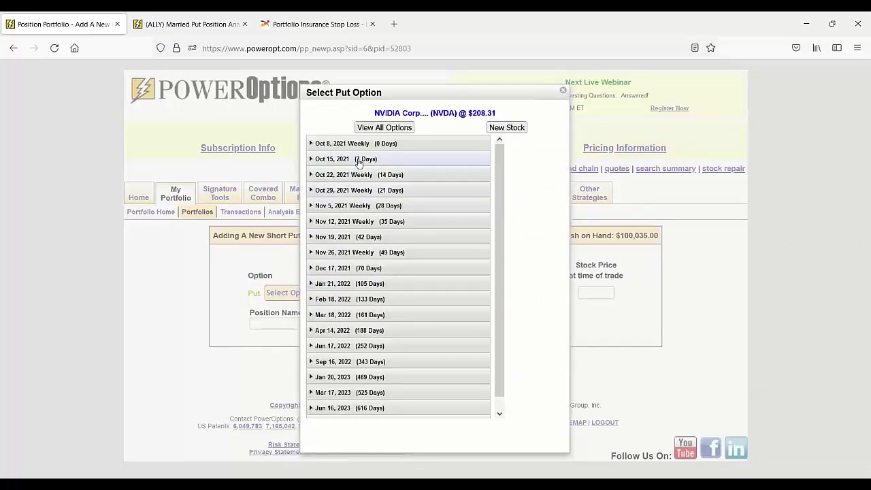
pyautogui.click(358, 159)
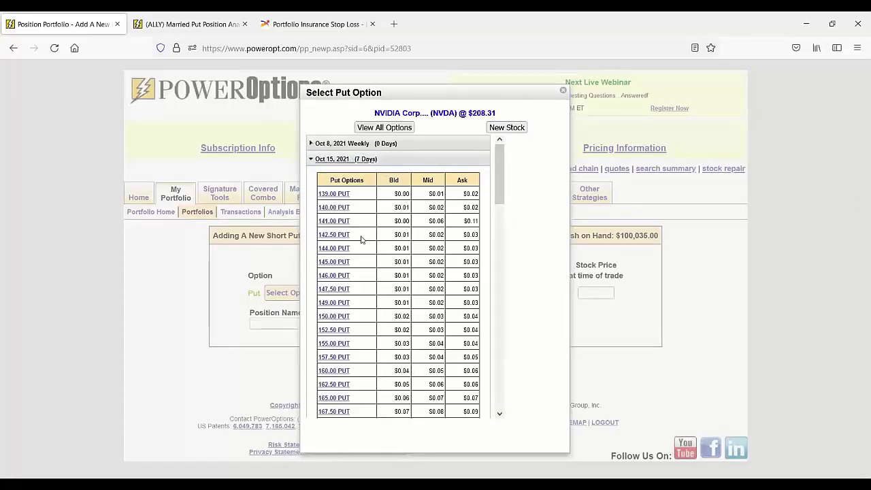
pyautogui.scroll(-3, 342, 221)
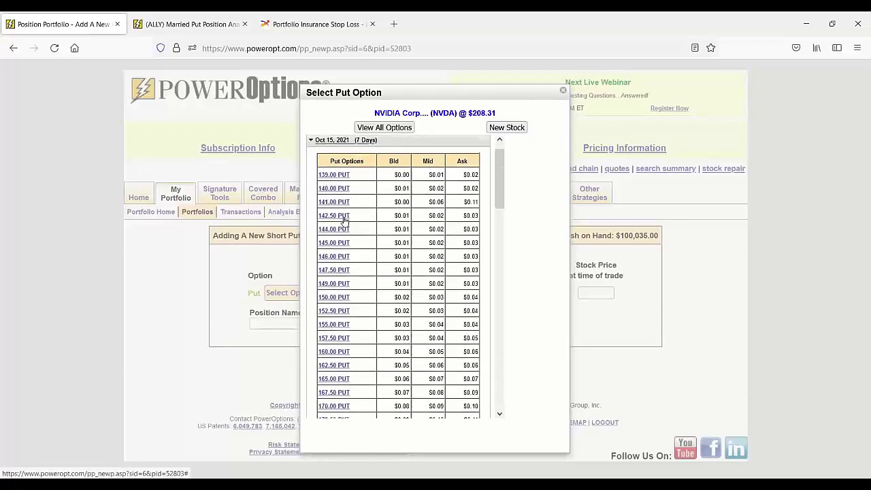
pyautogui.scroll(-3, 344, 225)
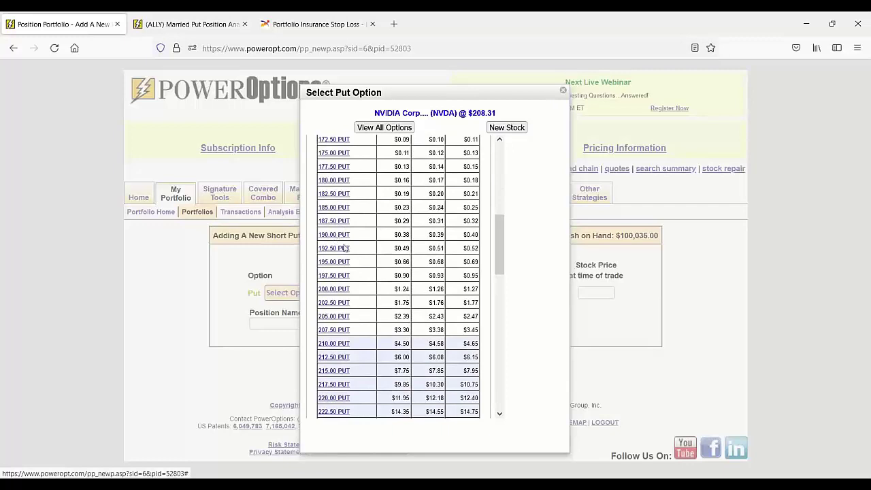
pyautogui.click(340, 262)
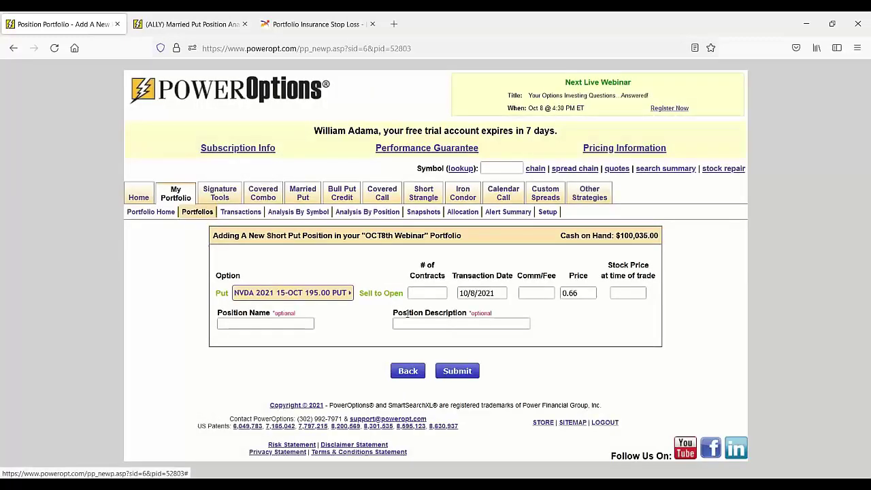
# Set the short put's number of contracts to 1 and submit the position.
pyautogui.click(432, 290)
pyautogui.write('1')
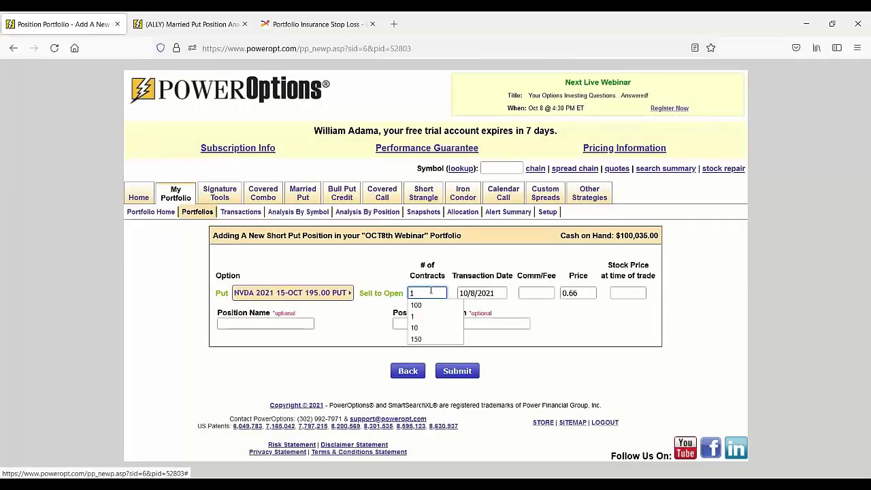
pyautogui.click(469, 375)
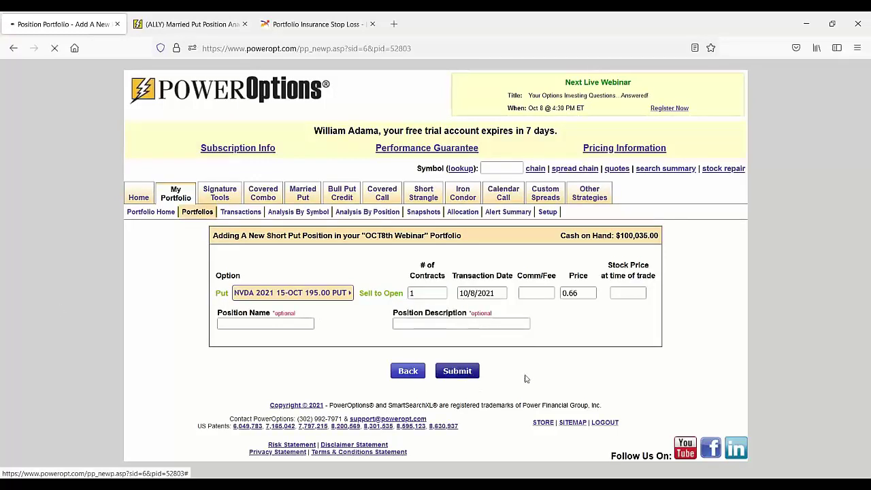
# Examine the updated margin requirement alongside the NVDA short put and the BERY short call.
pyautogui.scroll(-3, 528, 377)
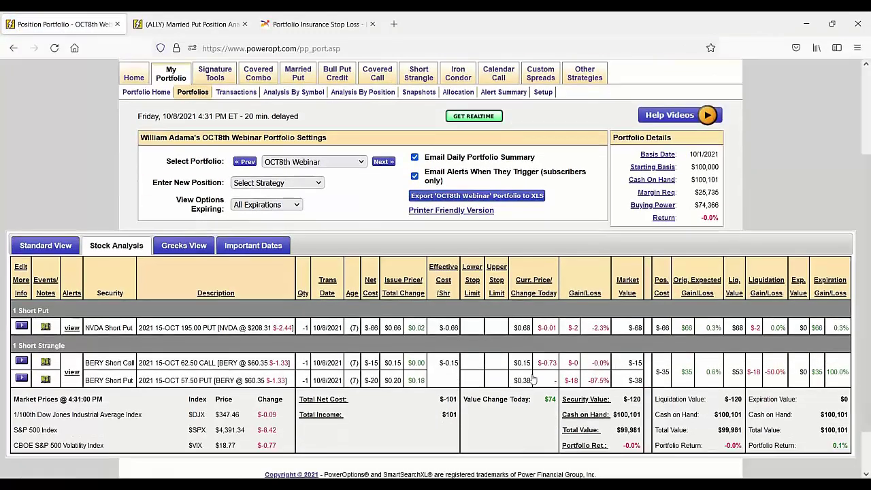
pyautogui.moveTo(695, 192); pyautogui.dragTo(725, 197)
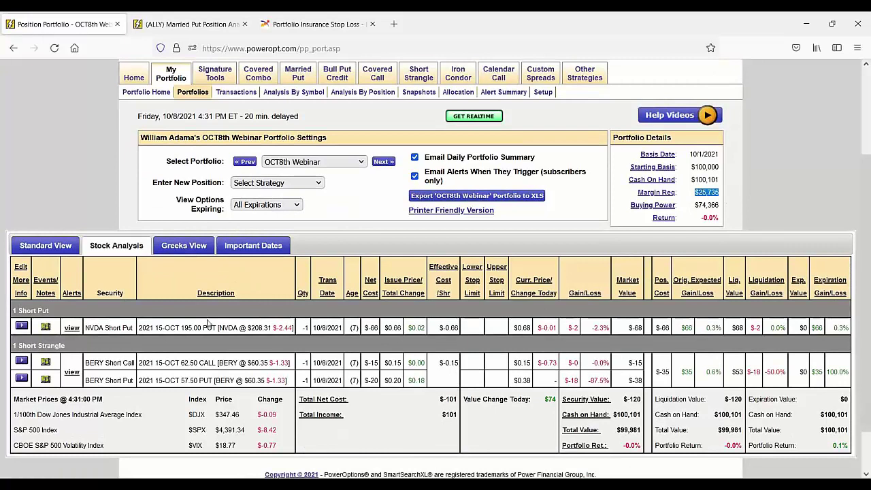
pyautogui.moveTo(179, 327); pyautogui.dragTo(218, 329)
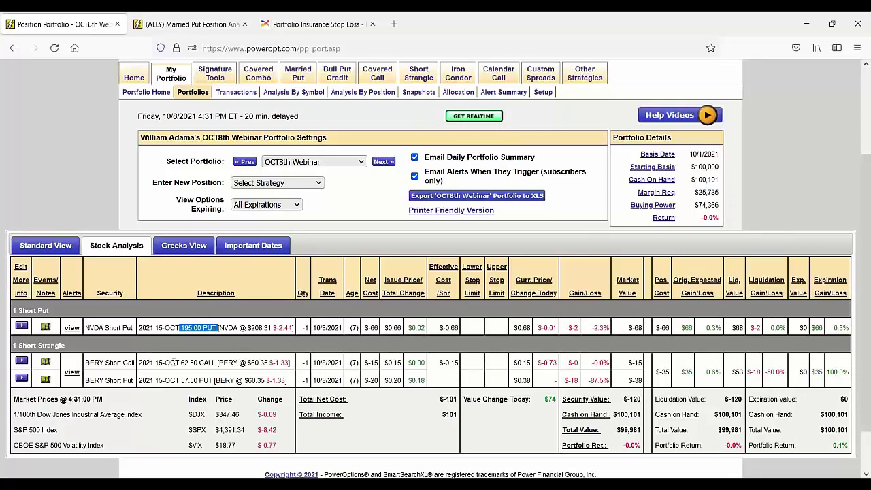
pyautogui.moveTo(176, 363); pyautogui.dragTo(393, 363)
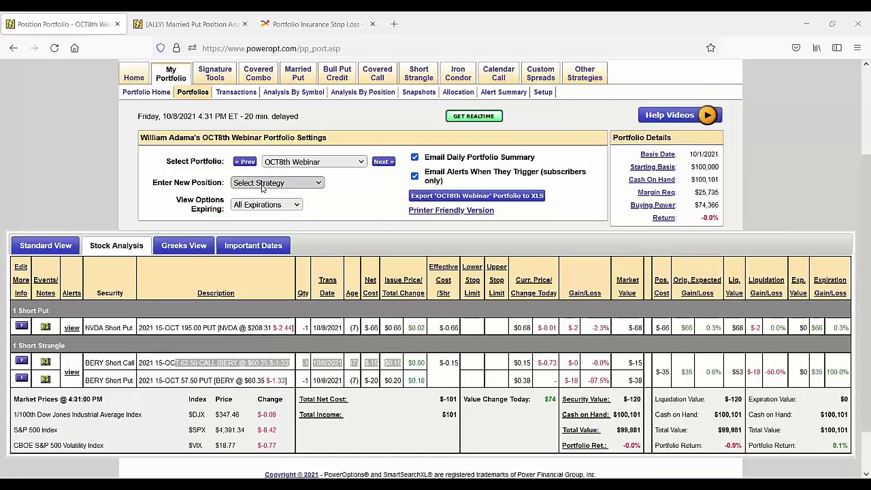
# Switch to the RadioActive 2020 portfolio and examine the ALLY married put's issue price and effective cost per share.
pyautogui.click(310, 162)
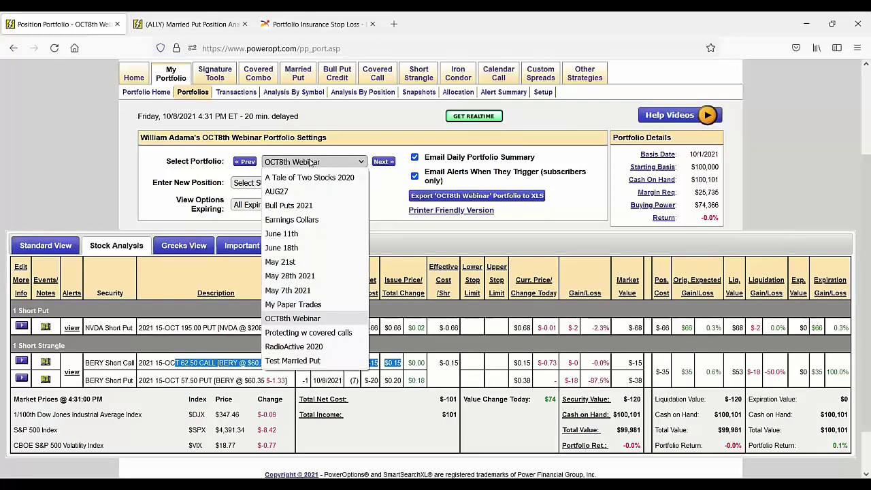
pyautogui.click(316, 347)
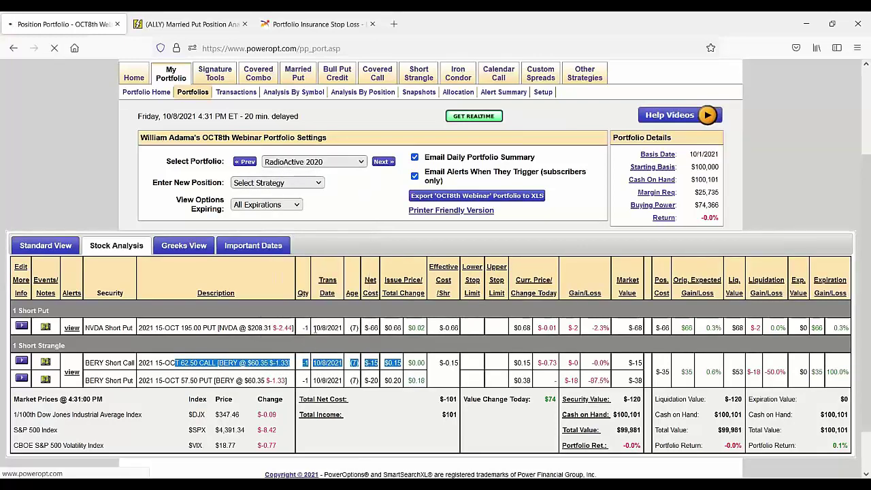
pyautogui.scroll(-5, 329, 243)
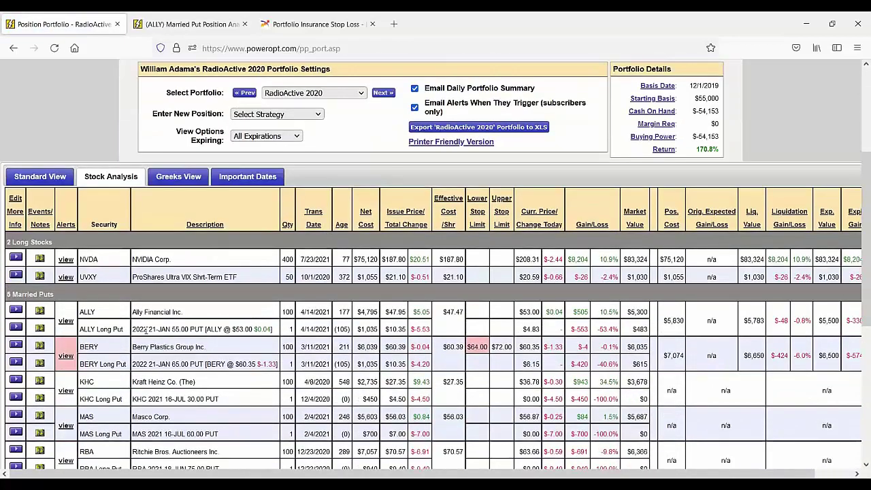
pyautogui.moveTo(144, 330); pyautogui.dragTo(246, 329)
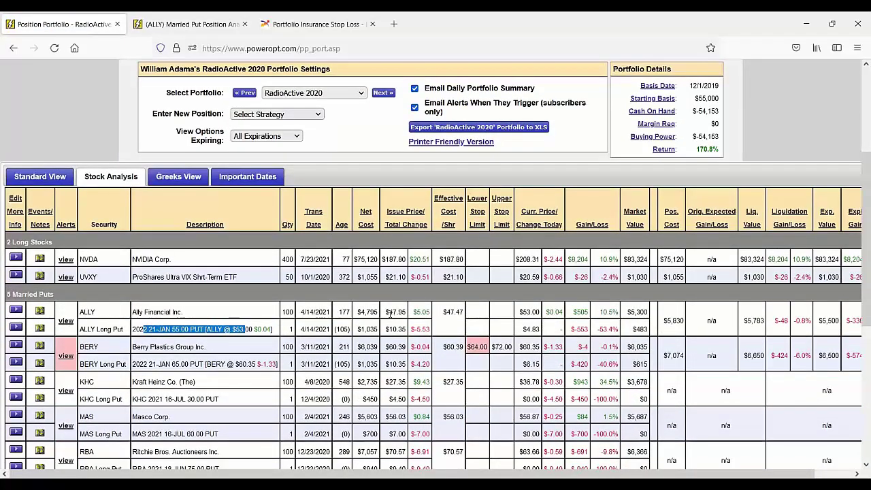
pyautogui.moveTo(387, 312); pyautogui.dragTo(466, 314)
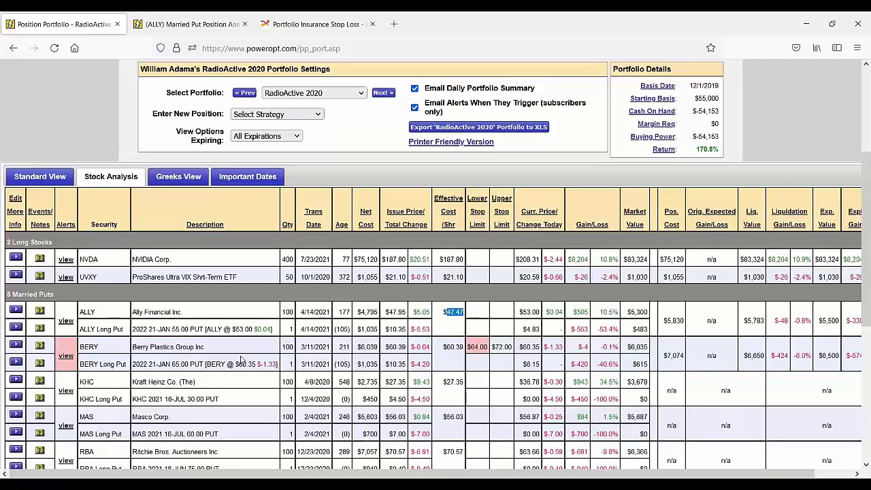
# Add a dividend to the ALLY married put position with a per share amount of 18, and submit it.
pyautogui.click(16, 311)
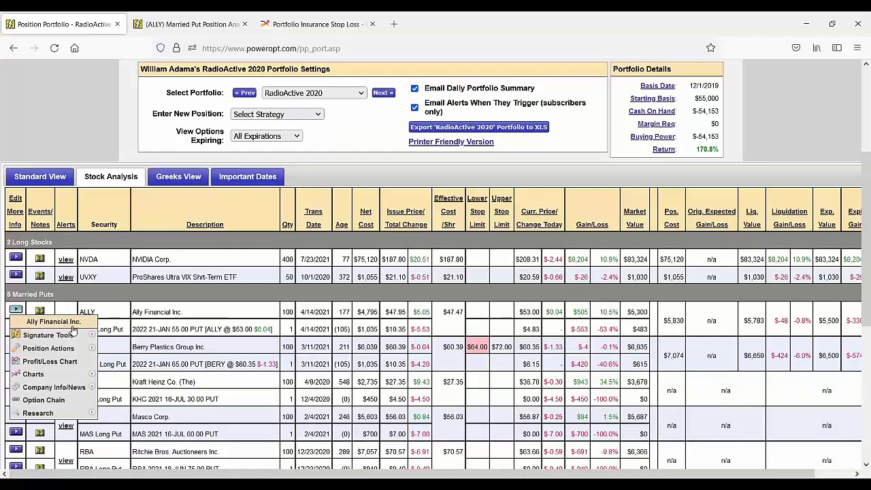
pyautogui.moveTo(86, 352)
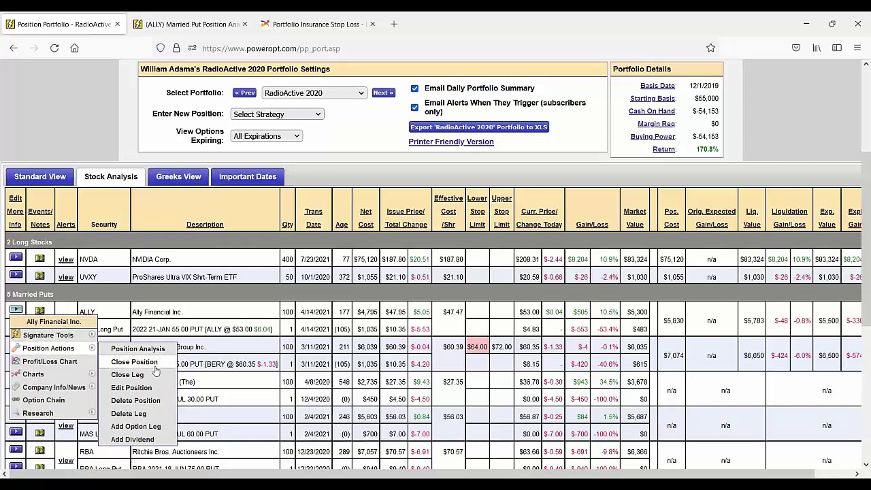
pyautogui.click(161, 442)
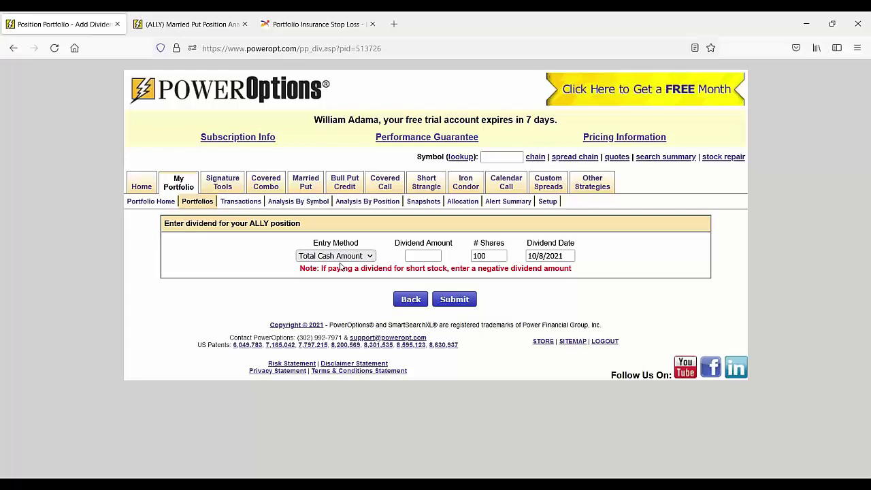
pyautogui.click(343, 258)
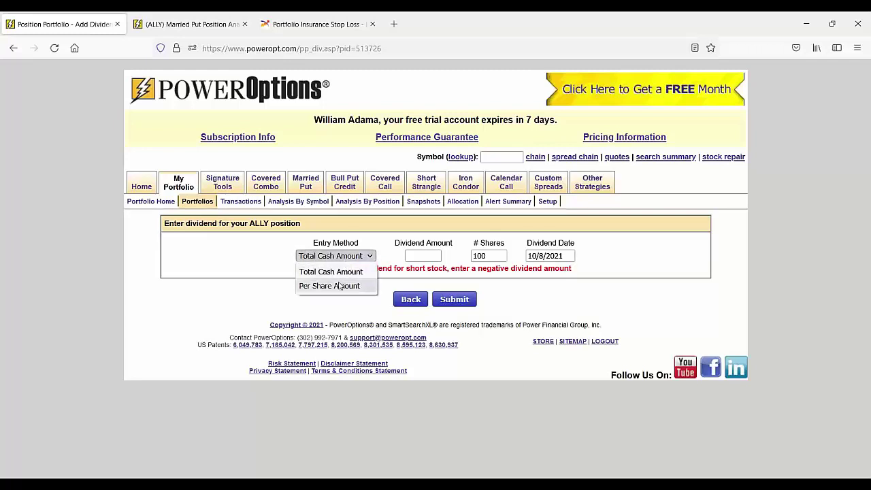
pyautogui.click(340, 286)
pyautogui.press('Tab')
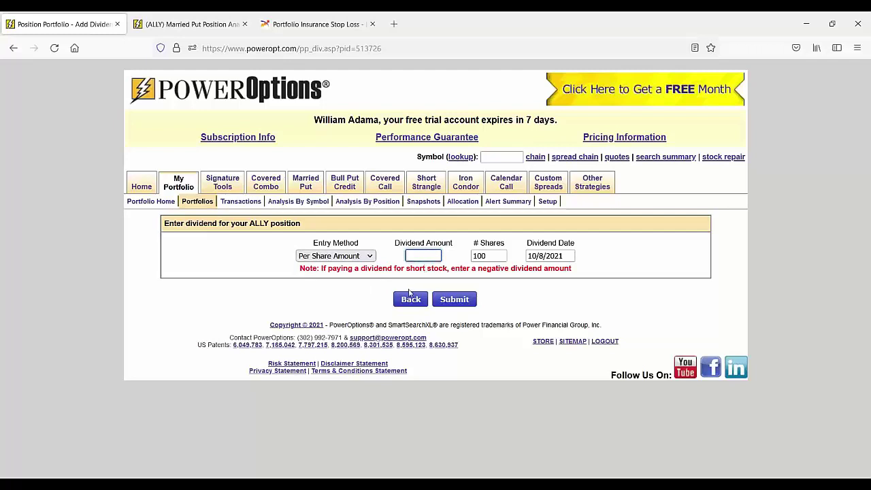
pyautogui.write('18')
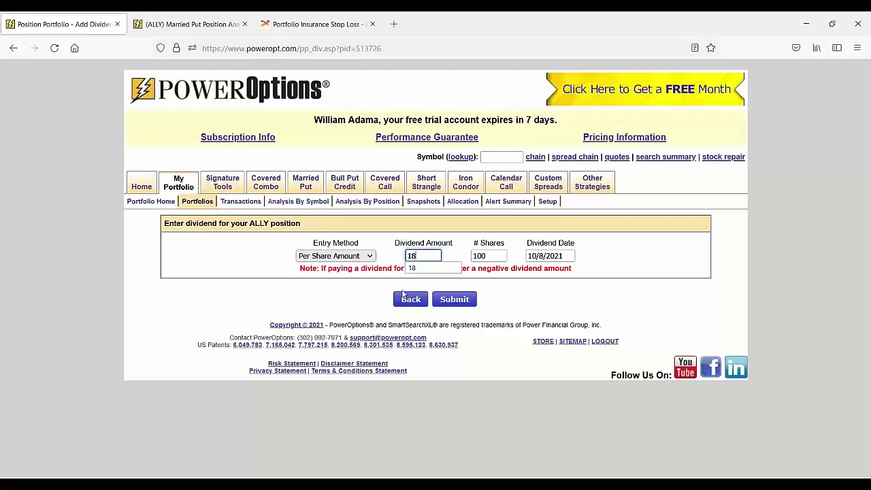
pyautogui.click(500, 258)
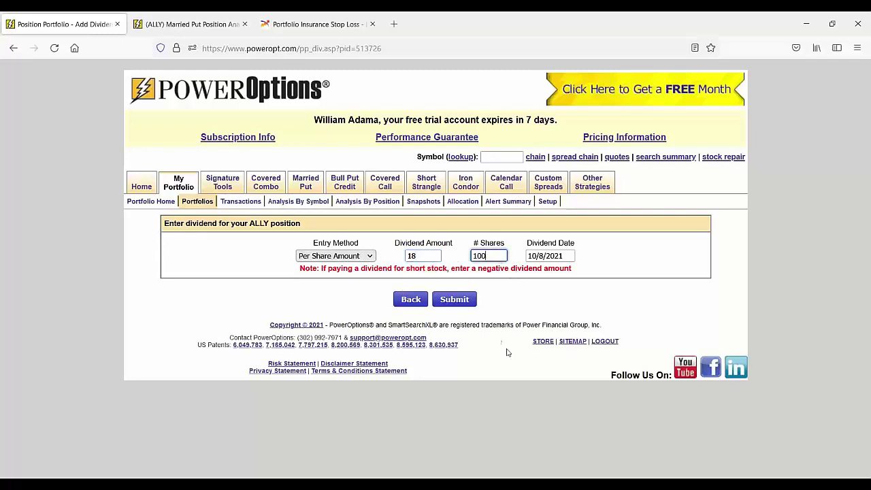
pyautogui.click(454, 299)
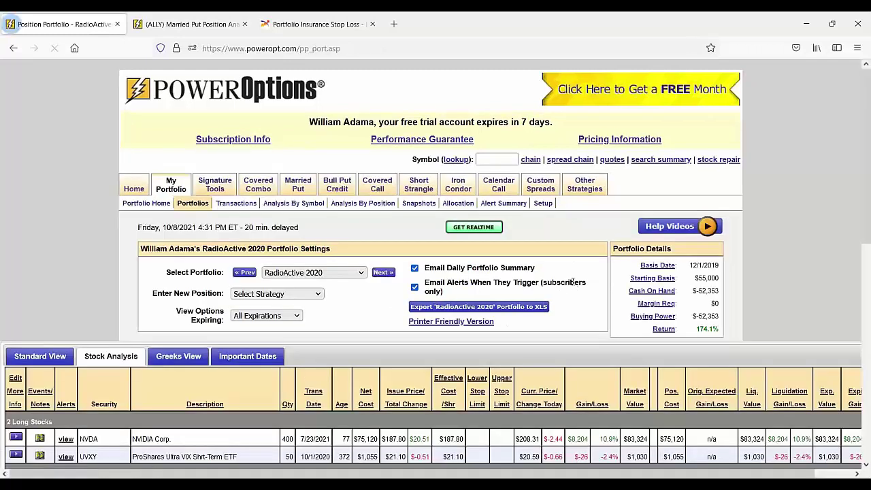
# Examine ALLY's effective cost per share, the dividend entry in its event history, and the long put's issue price.
pyautogui.scroll(-3, 572, 281)
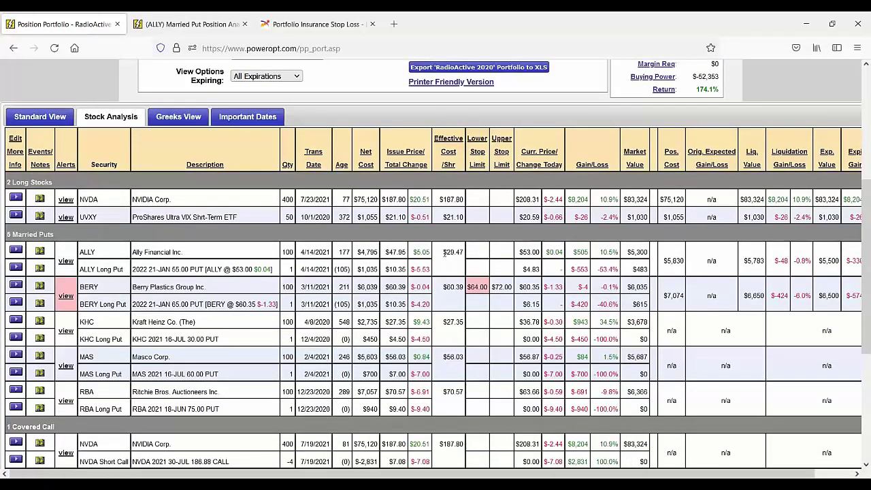
pyautogui.moveTo(445, 253); pyautogui.dragTo(464, 254)
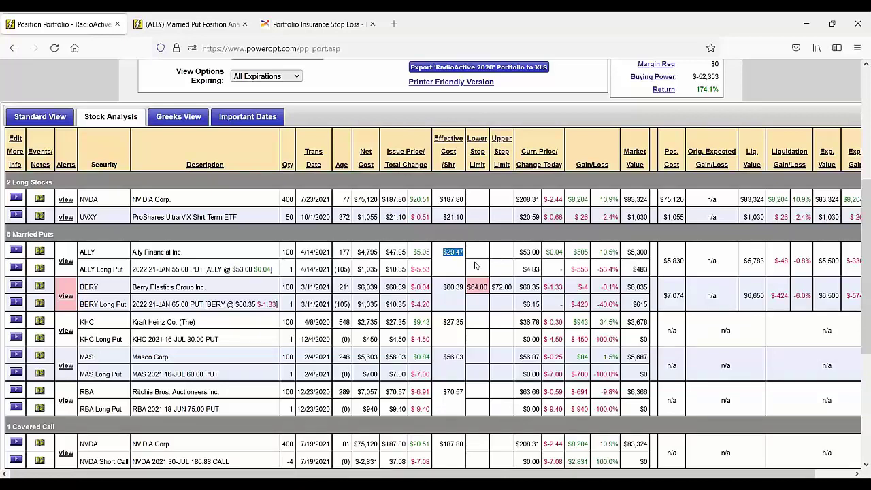
pyautogui.click(39, 253)
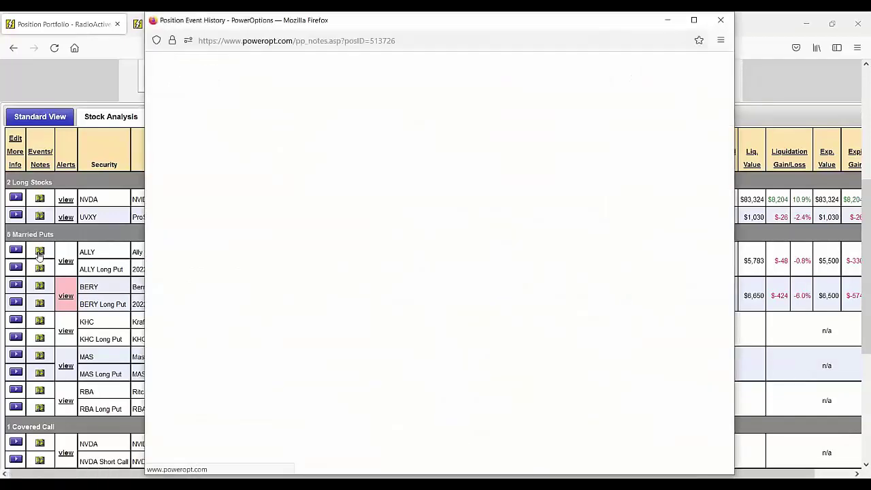
pyautogui.scroll(-1, 428, 196)
pyautogui.scroll(-4, 427, 196)
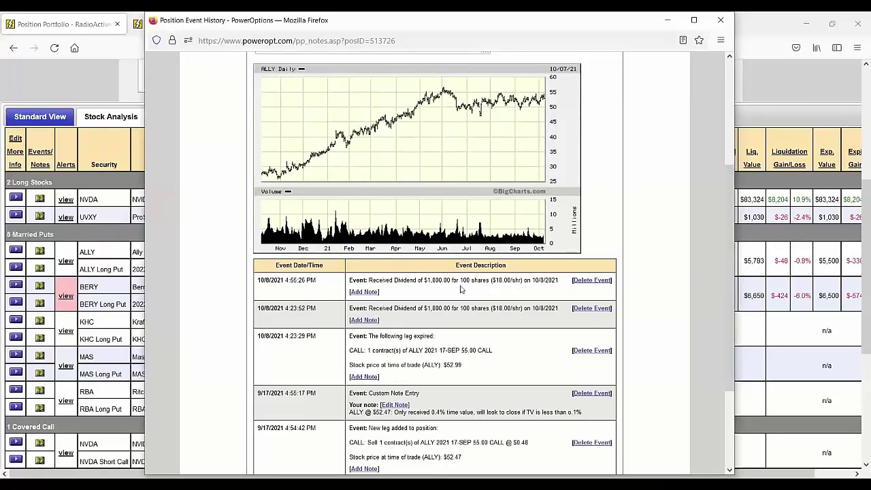
pyautogui.moveTo(386, 281); pyautogui.dragTo(523, 281)
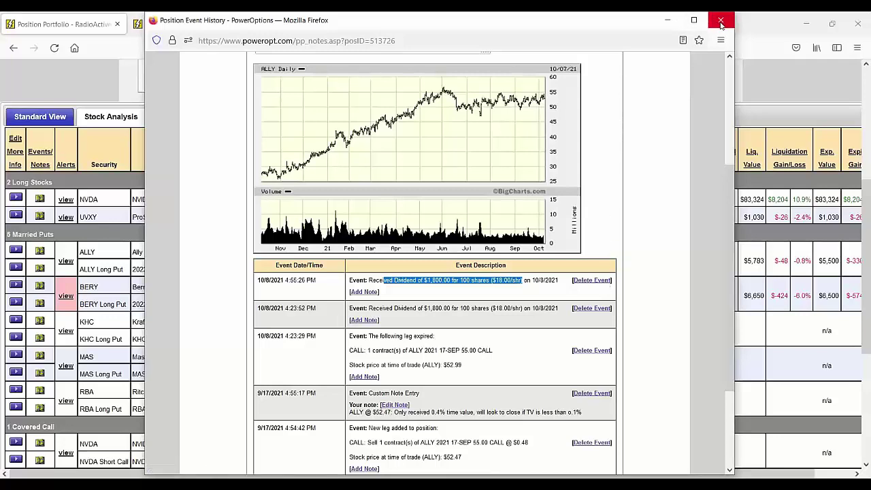
pyautogui.click(721, 24)
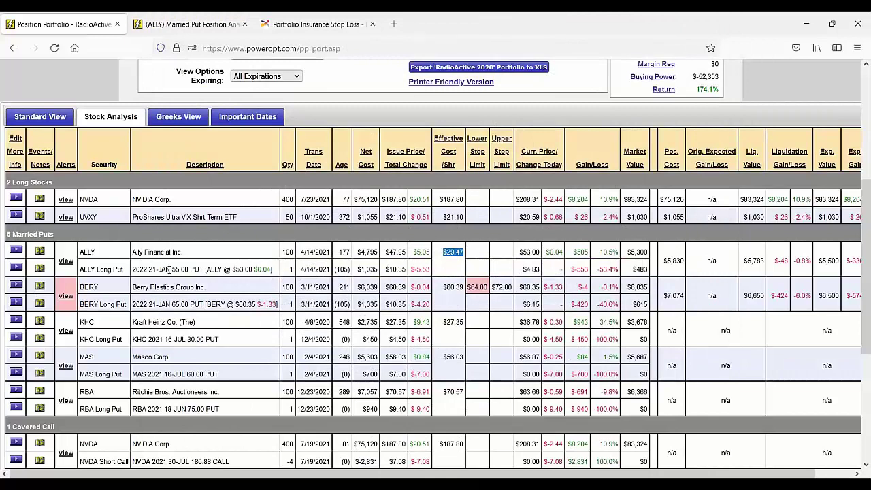
pyautogui.moveTo(133, 252); pyautogui.dragTo(193, 256)
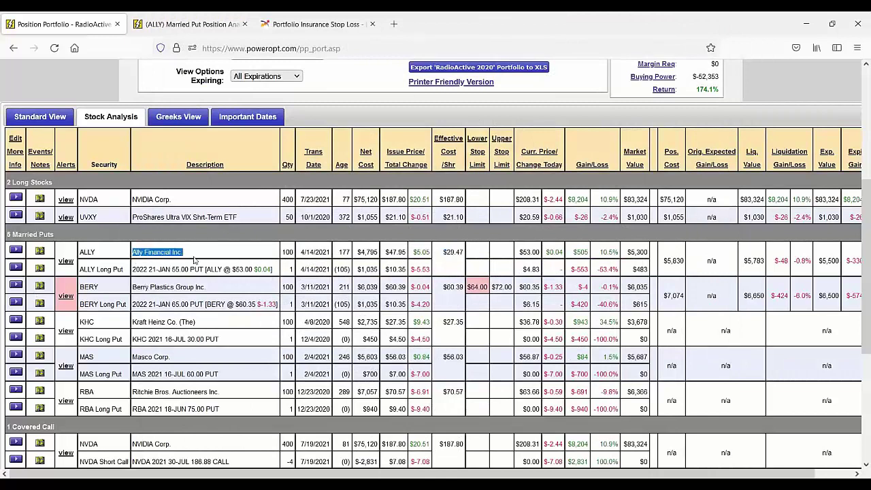
pyautogui.moveTo(376, 268); pyautogui.dragTo(407, 270)
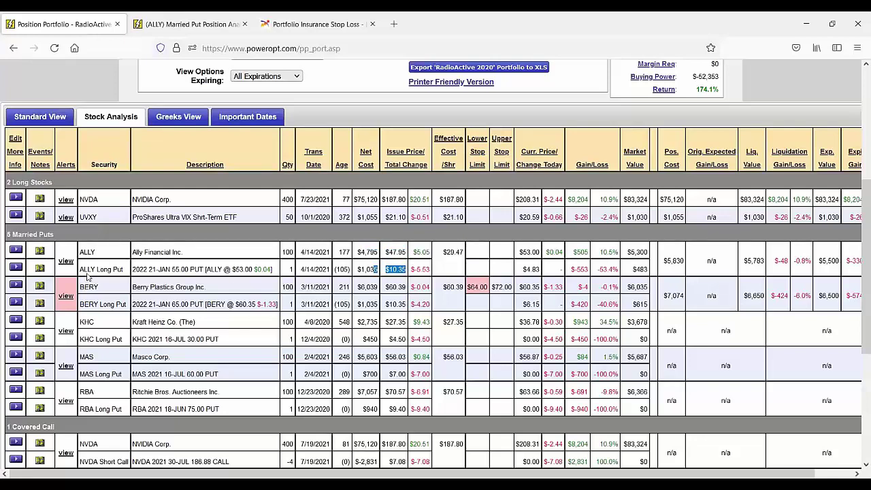
# Edit the ALLY married put position to set its total dividend amount to 18 and submit the change.
pyautogui.click(12, 252)
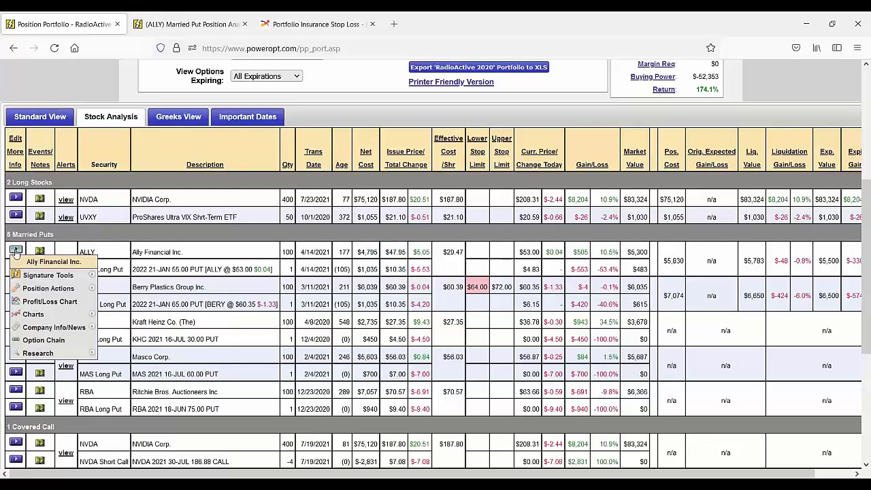
pyautogui.moveTo(76, 292)
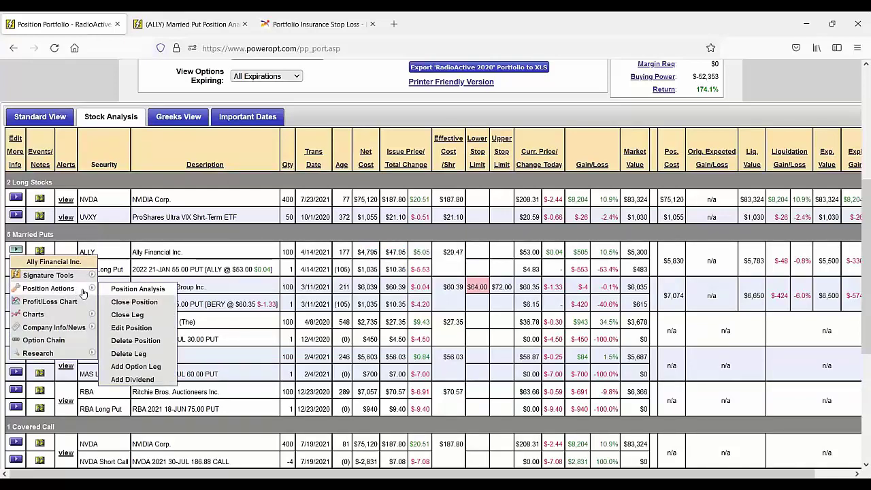
pyautogui.click(144, 329)
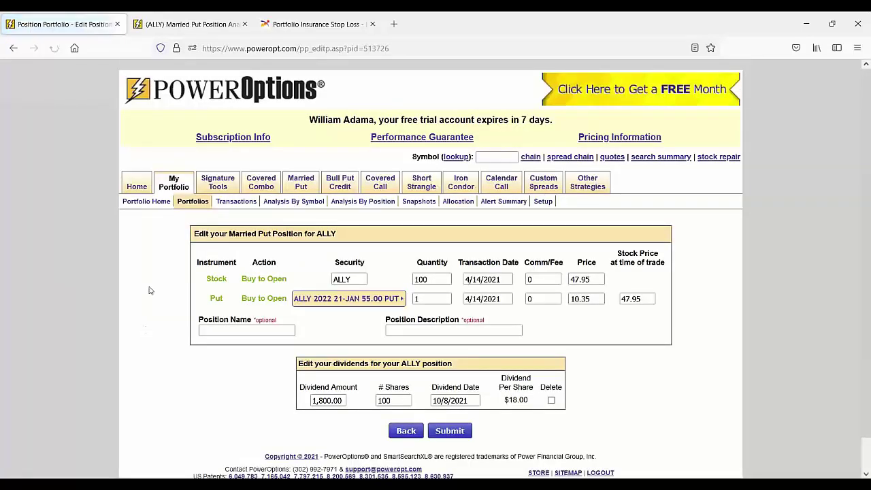
pyautogui.scroll(-1, 148, 288)
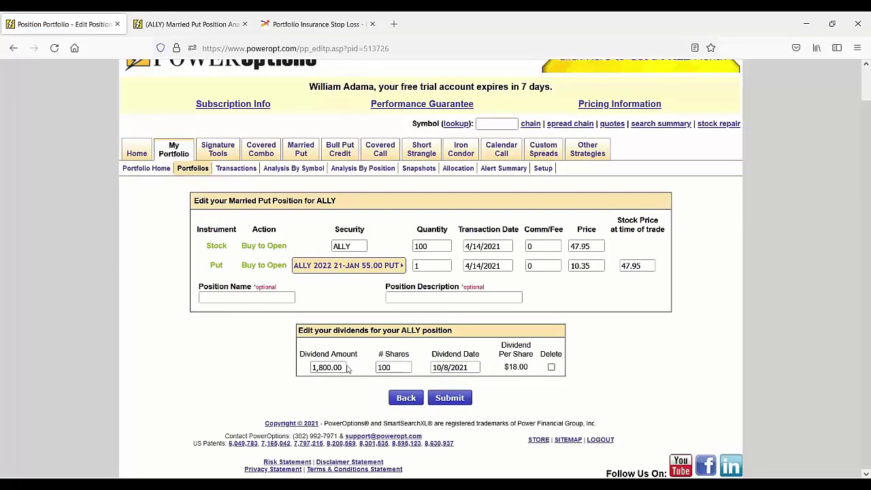
pyautogui.moveTo(342, 368); pyautogui.dragTo(282, 368)
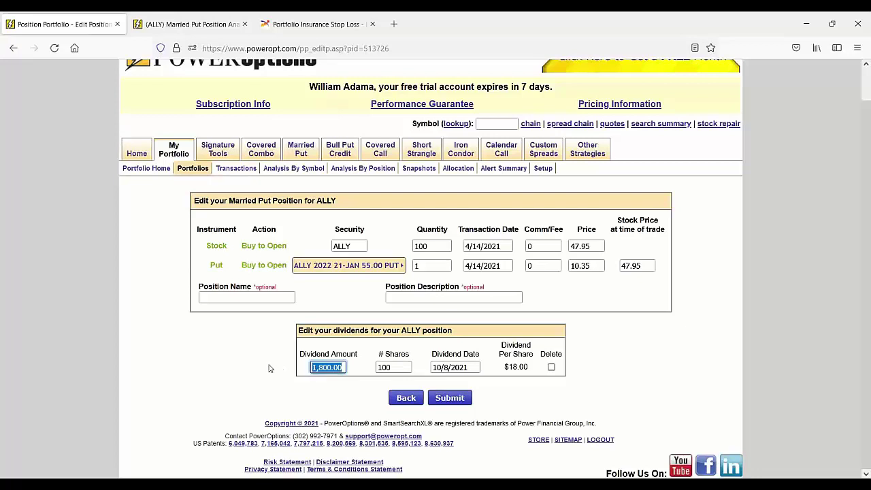
pyautogui.press('BackSpace')
pyautogui.write('18')
pyautogui.click(451, 398)
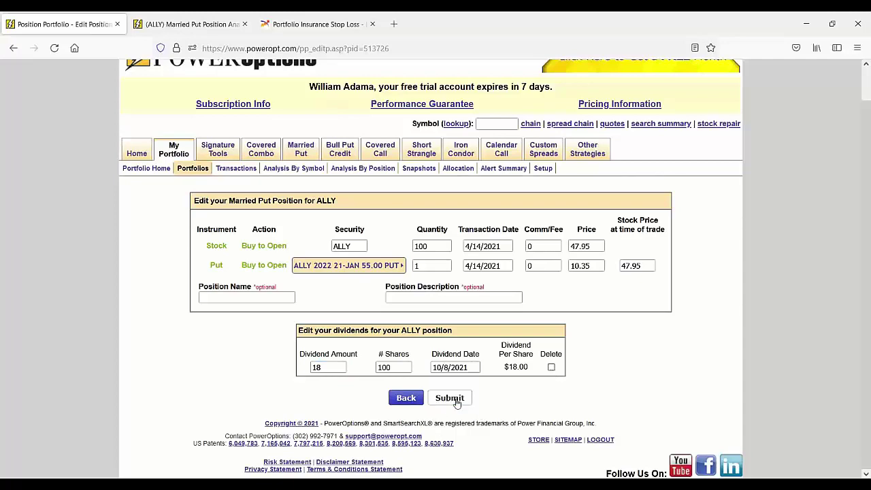
# Check ALLY's effective cost per share and reopen the position for editing to inspect its dividend amount.
pyautogui.scroll(-5, 445, 416)
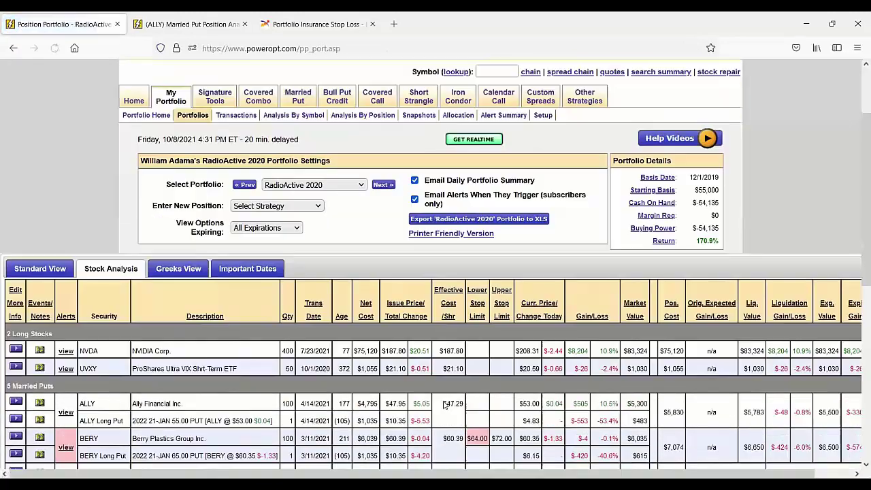
pyautogui.moveTo(442, 320); pyautogui.dragTo(468, 339)
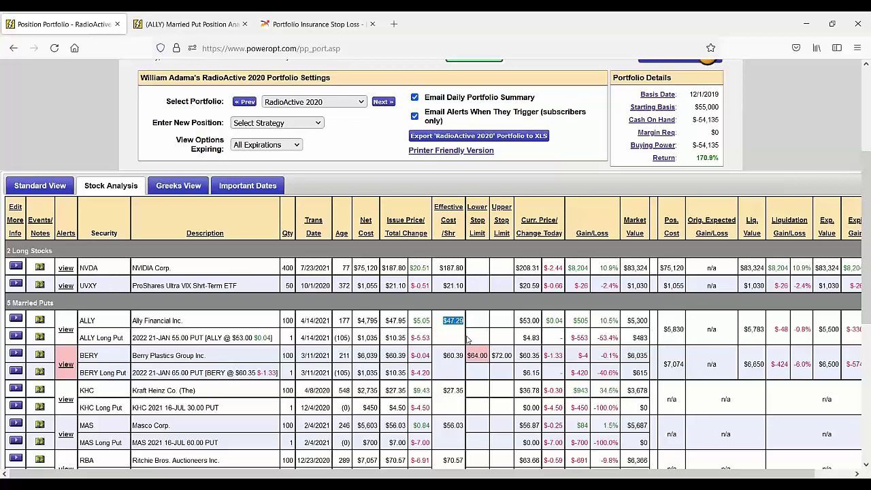
pyautogui.click(20, 321)
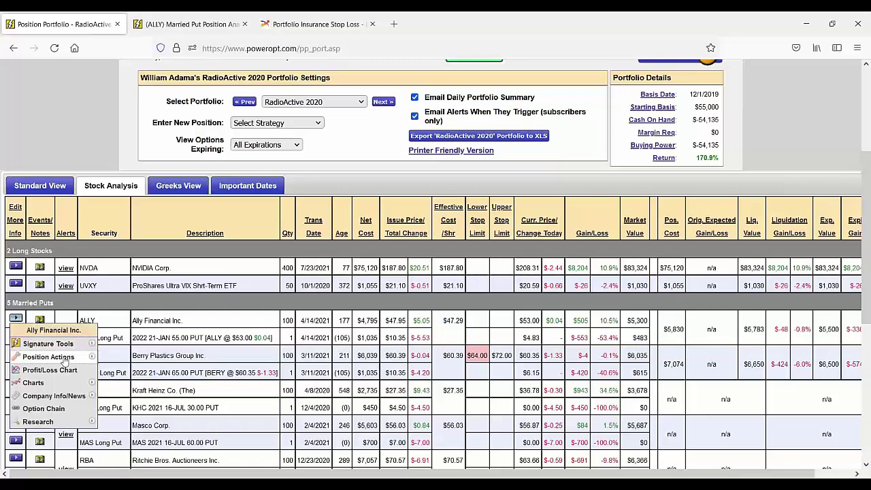
pyautogui.moveTo(65, 358)
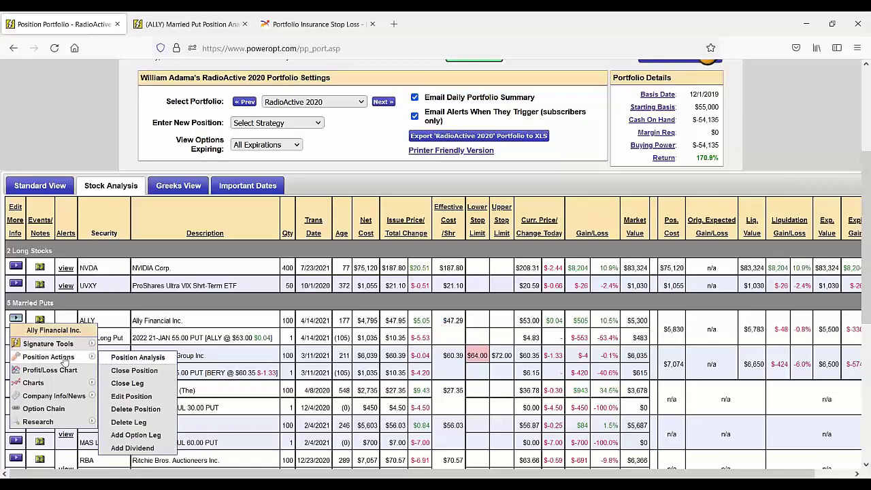
pyautogui.click(148, 397)
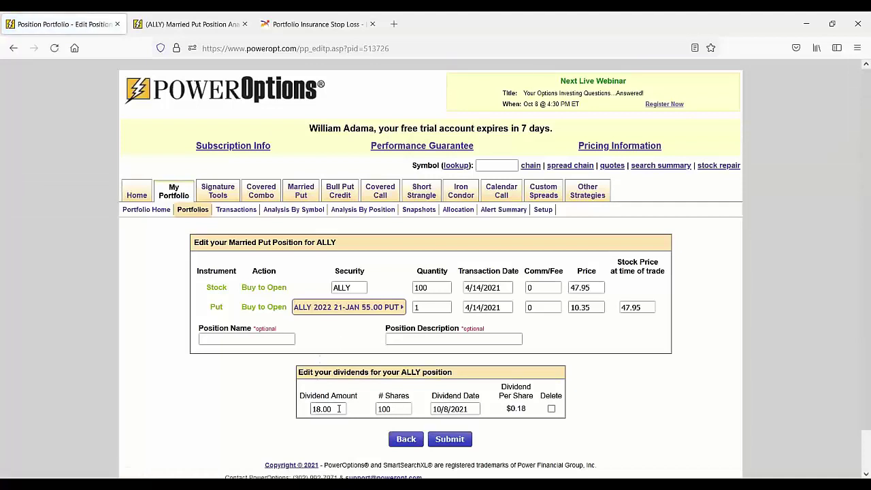
pyautogui.moveTo(339, 408); pyautogui.dragTo(293, 411)
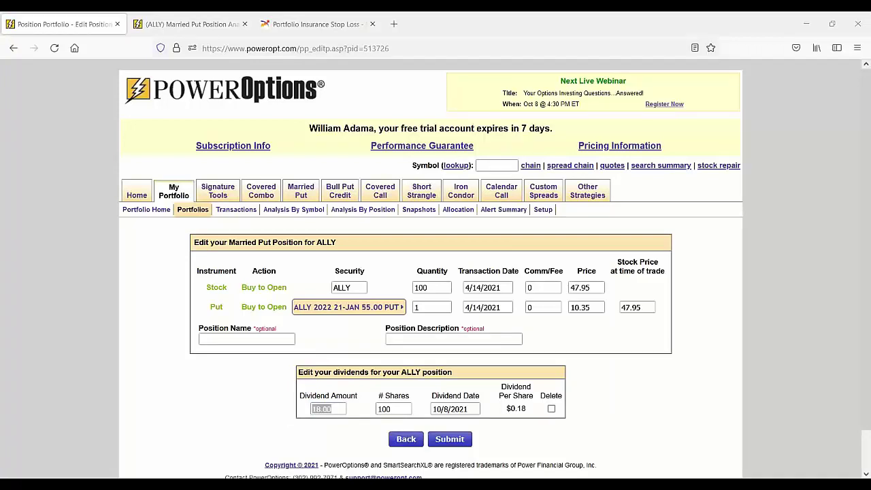
# Open the setup page listing all portfolios with their cash on hand and starting basis.
pyautogui.click(135, 193)
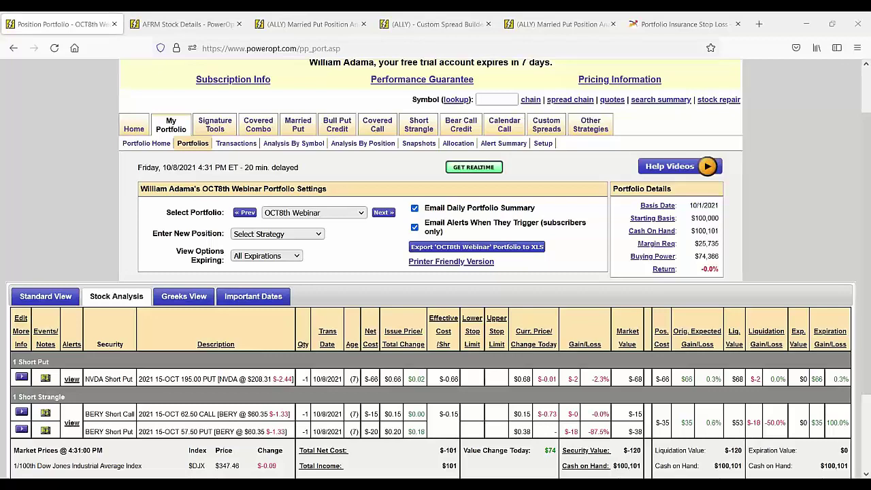
pyautogui.click(535, 144)
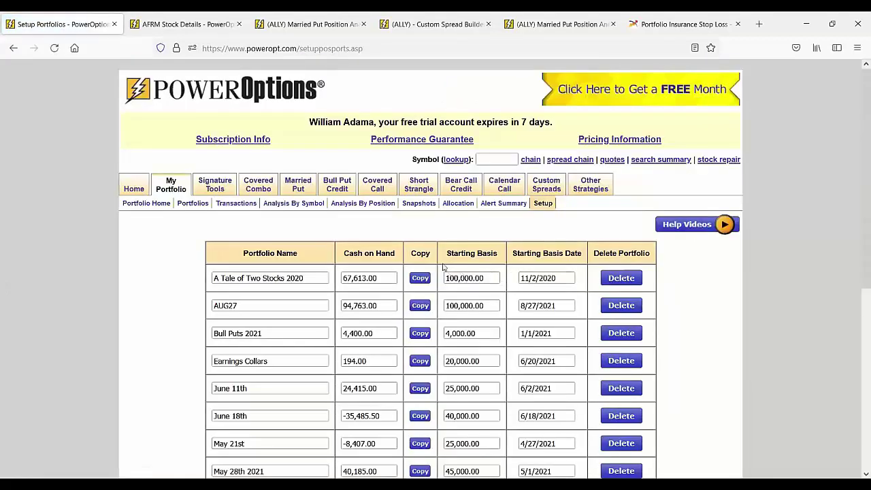
# Replace the default name of the new portfolio entry at the end of the setup list with the portfolio owner's first name.
pyautogui.scroll(-5, 443, 268)
pyautogui.click(269, 343)
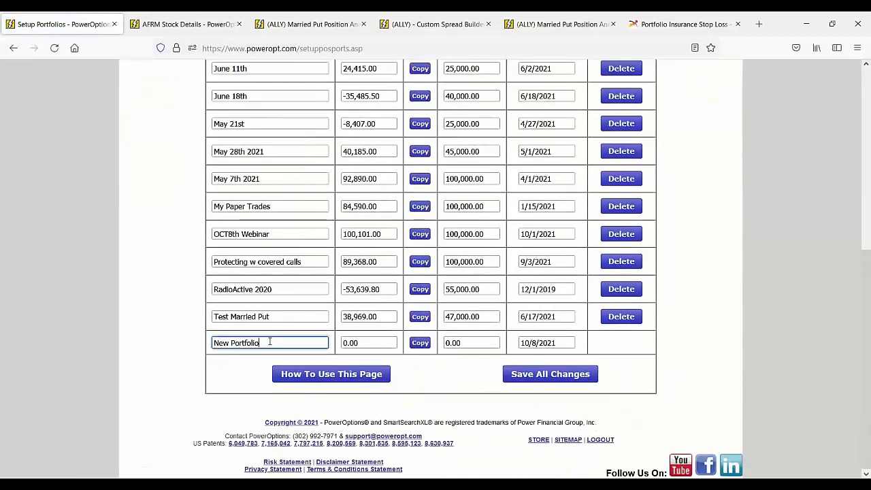
pyautogui.press('BackSpace')
pyautogui.press('BackSpace')
pyautogui.press('BackSpace')
pyautogui.press('BackSpace')
pyautogui.press('BackSpace')
pyautogui.press('BackSpace')
pyautogui.press('BackSpace')
pyautogui.press('BackSpace')
pyautogui.press('BackSpace')
pyautogui.press('BackSpace')
pyautogui.press('BackSpace')
pyautogui.press('BackSpace')
pyautogui.press('BackSpace')
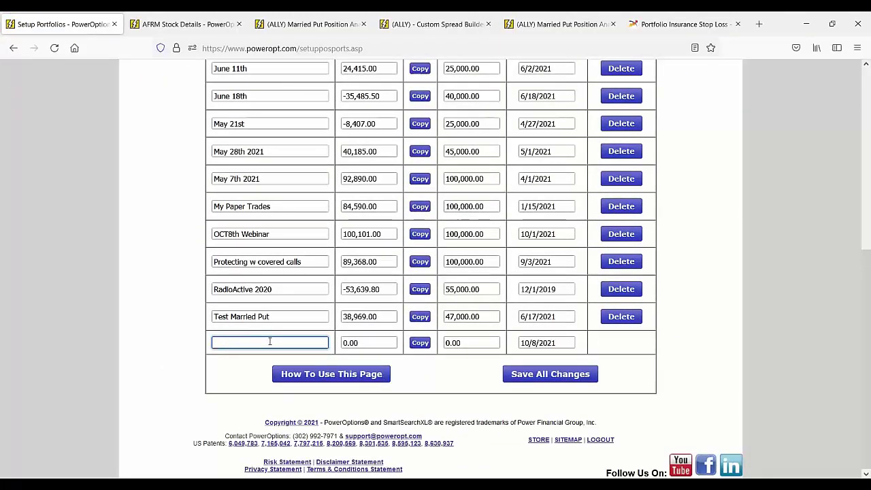
pyautogui.write('Davide')
# Set the new portfolio's cash on hand to 15,000 and its starting basis to 23,500.
pyautogui.click(371, 342)
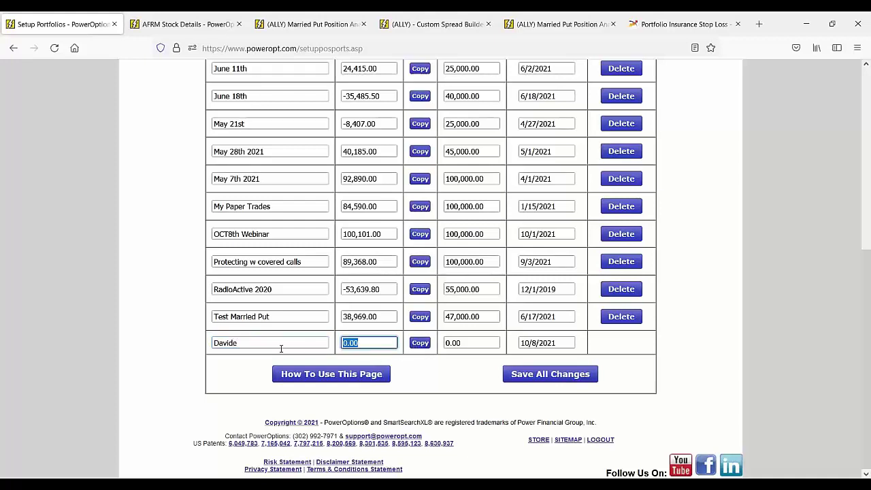
pyautogui.press('BackSpace')
pyautogui.write('15,000')
pyautogui.click(474, 343)
pyautogui.scroll(3, 409, 327)
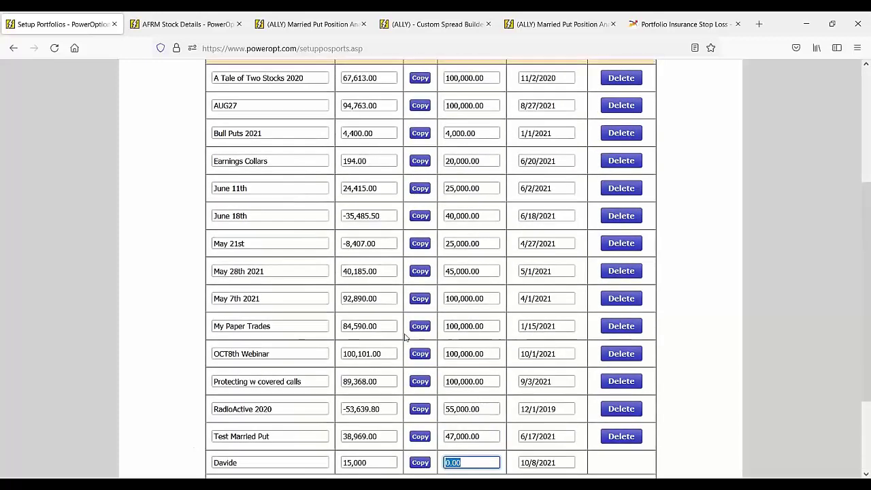
pyautogui.moveTo(345, 113); pyautogui.dragTo(492, 114)
pyautogui.scroll(-1, 480, 135)
pyautogui.scroll(-3, 480, 135)
pyautogui.moveTo(477, 343); pyautogui.dragTo(426, 343)
pyautogui.press('BackSpace')
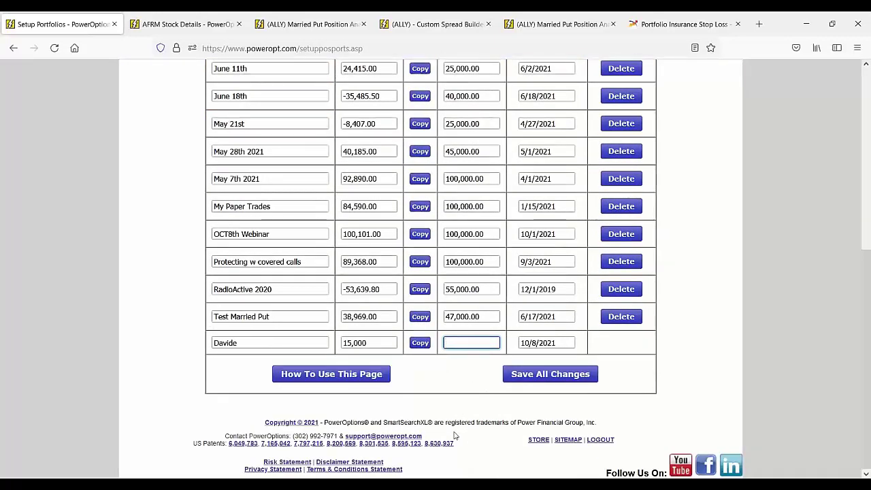
pyautogui.write('23,500')
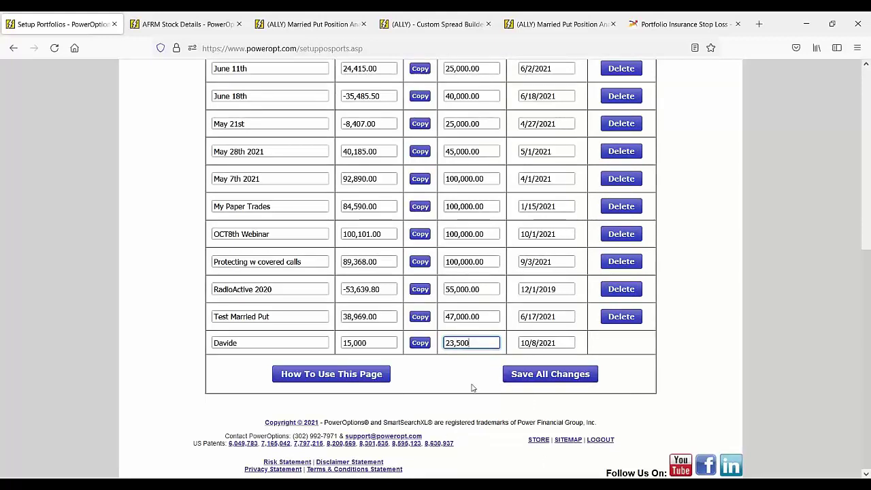
# Compare the new portfolio's cash on hand with its starting basis and with the other portfolios in the setup list.
pyautogui.click(391, 347)
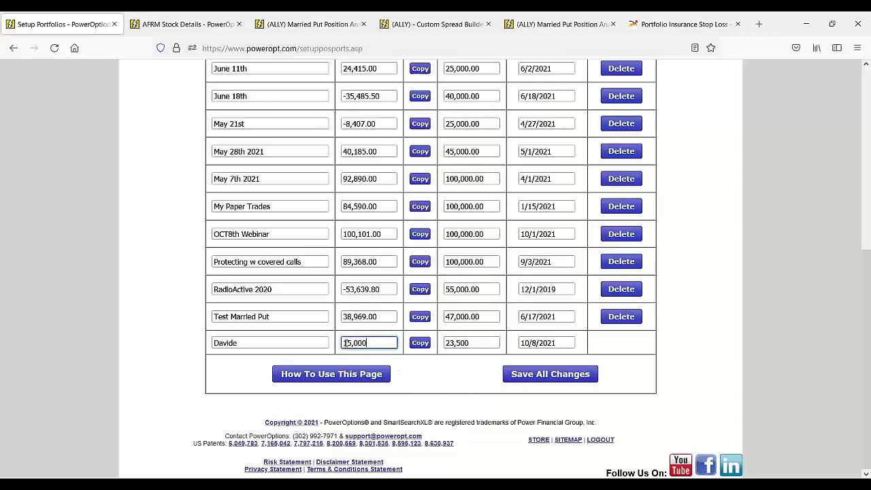
pyautogui.moveTo(392, 347); pyautogui.dragTo(339, 347)
pyautogui.scroll(5, 339, 347)
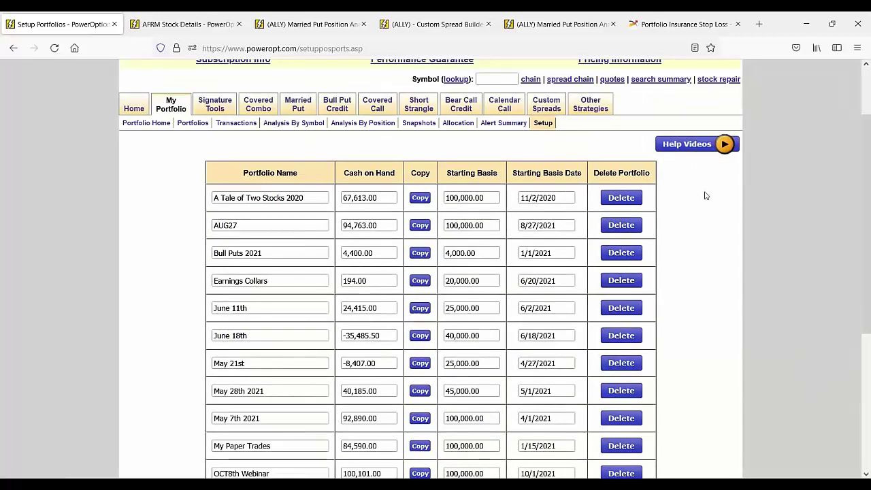
pyautogui.scroll(-5, 706, 196)
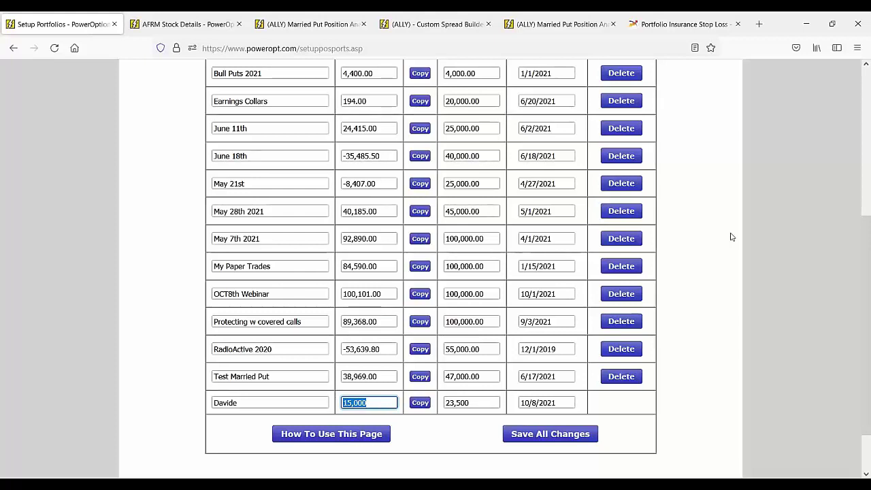
pyautogui.press('Right')
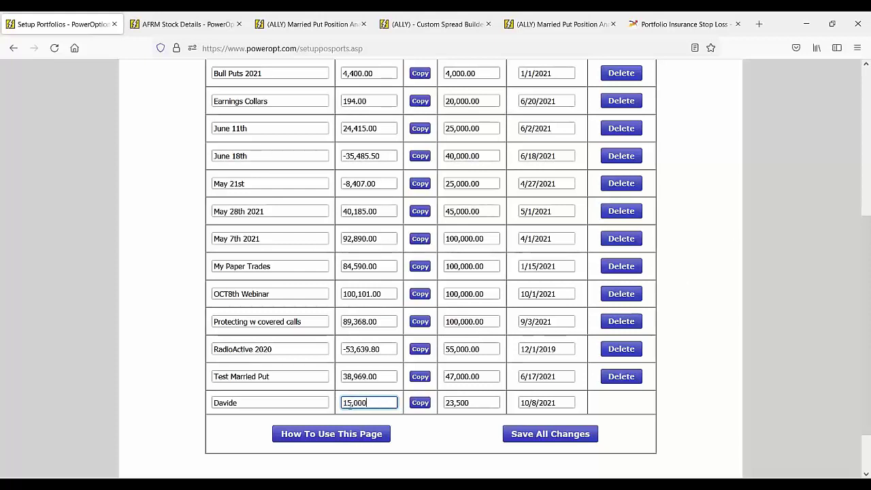
pyautogui.hotkey('ctrl', 'a')
pyautogui.scroll(2, 382, 405)
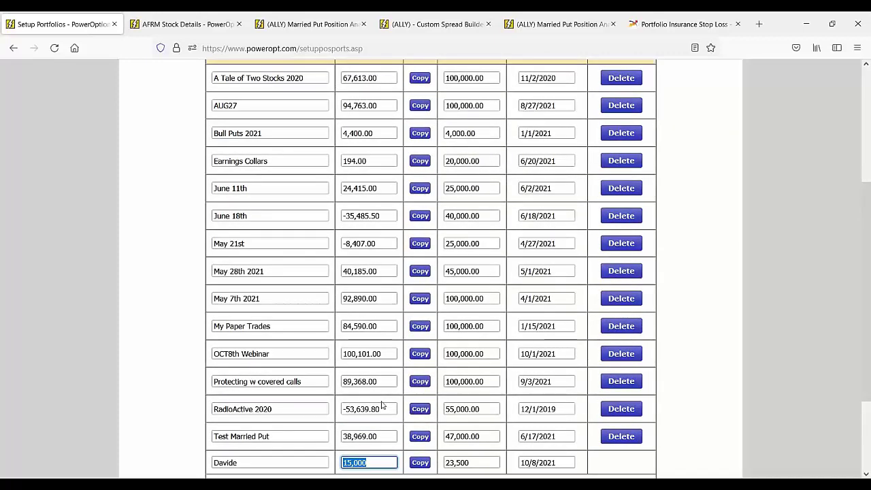
pyautogui.scroll(2, 383, 405)
pyautogui.scroll(-8, 389, 356)
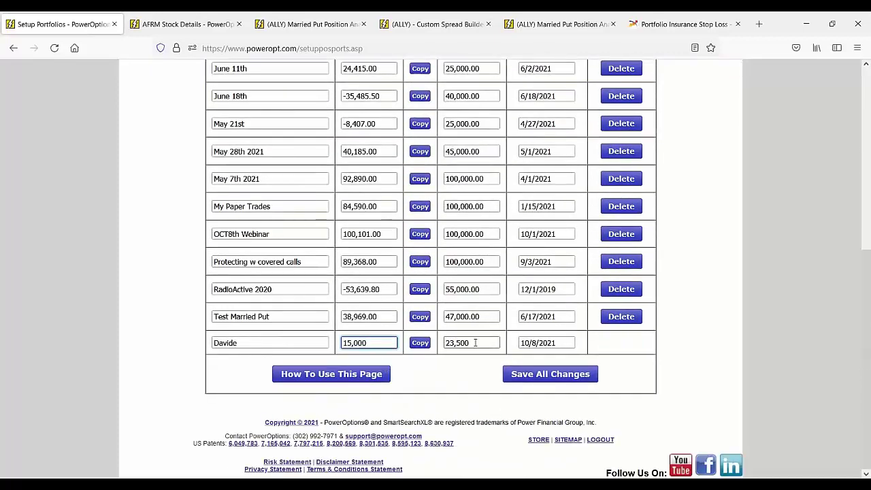
pyautogui.tripleClick(476, 343)
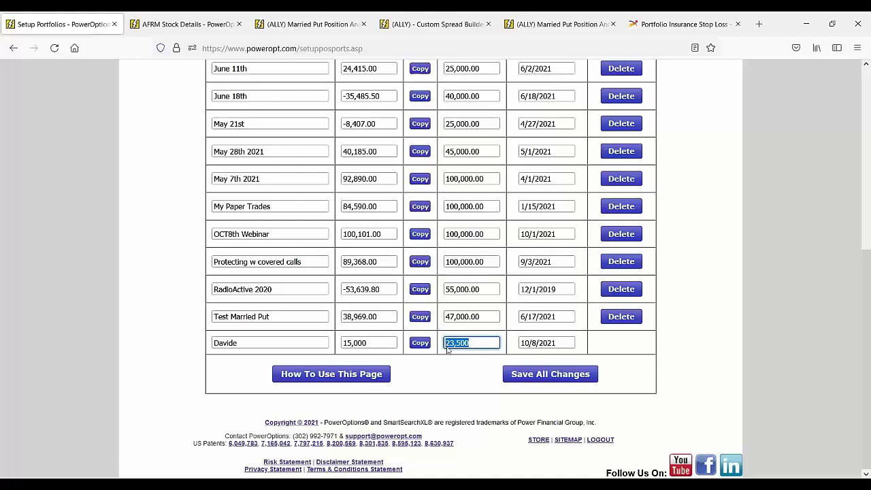
pyautogui.click(390, 343)
pyautogui.moveTo(389, 342); pyautogui.dragTo(338, 344)
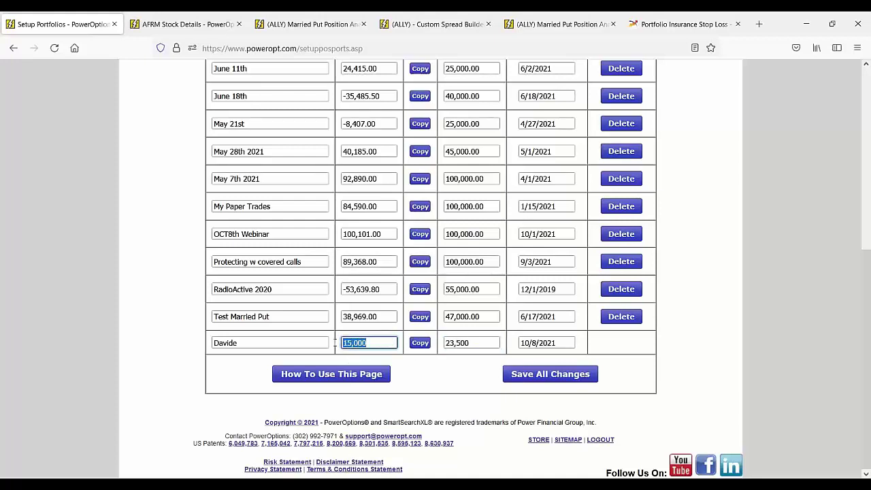
pyautogui.moveTo(469, 344); pyautogui.dragTo(433, 345)
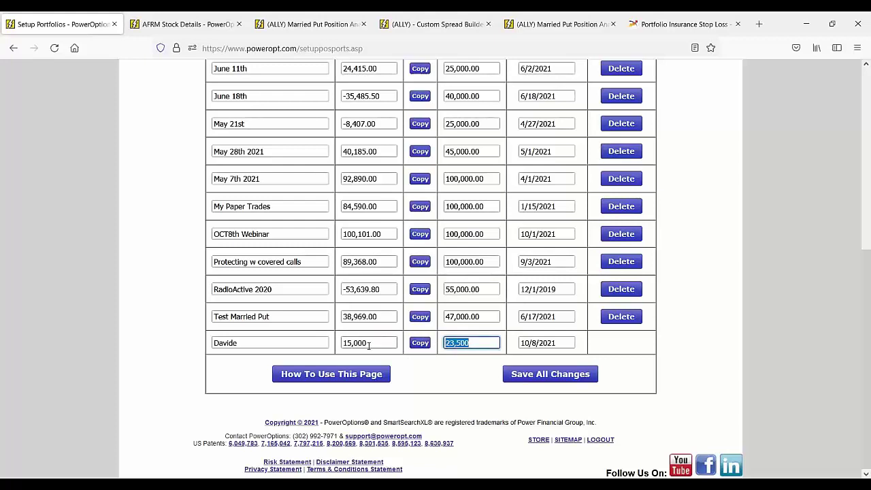
pyautogui.moveTo(371, 344); pyautogui.dragTo(325, 352)
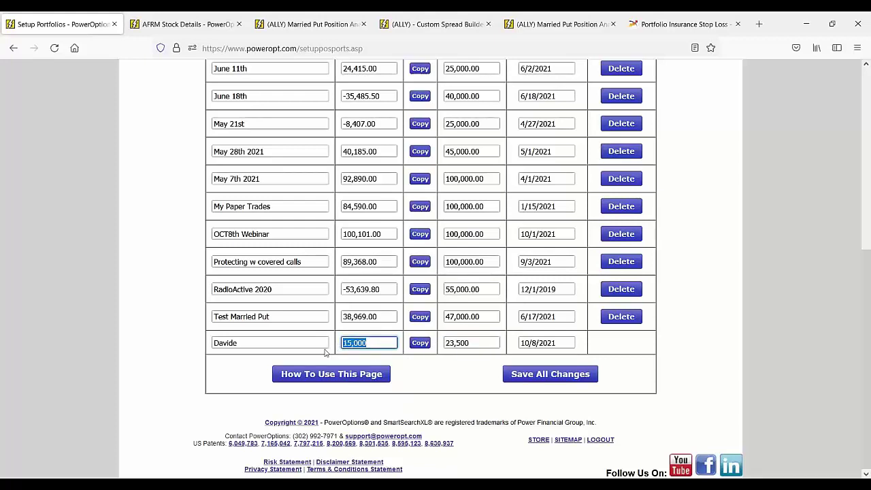
pyautogui.click(377, 345)
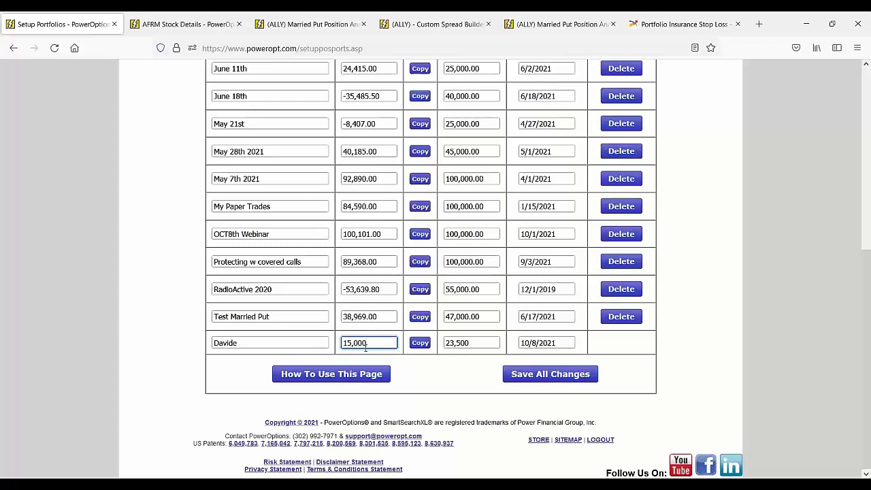
# Save the new portfolio and open its position view to check the cash on hand in the portfolio details.
pyautogui.click(551, 374)
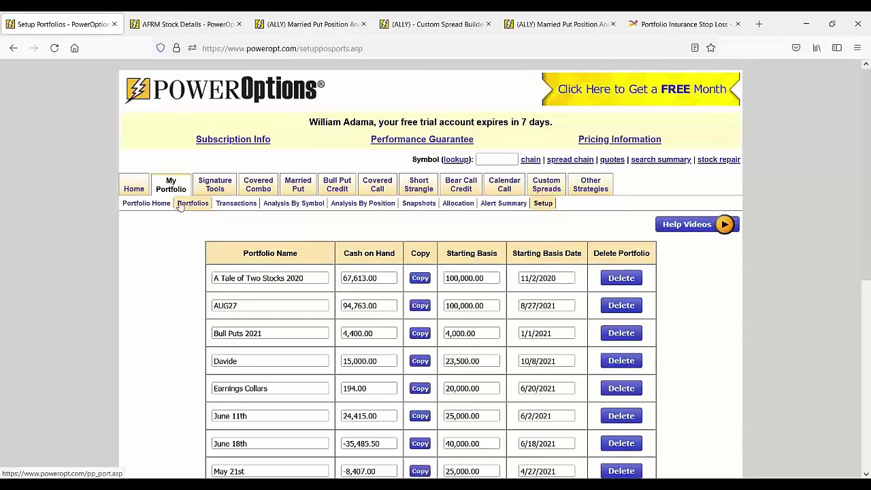
pyautogui.click(181, 204)
pyautogui.scroll(-1, 229, 238)
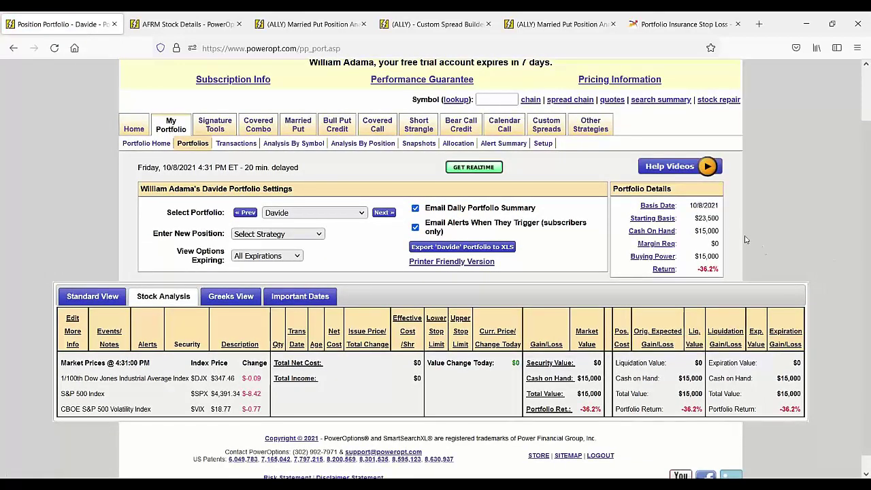
pyautogui.moveTo(694, 231); pyautogui.dragTo(719, 233)
pyautogui.click(779, 239)
# Return to portfolio setup from the cash-on-hand detail, set the new portfolio's cash on hand to 25,000 and save the changes.
pyautogui.moveTo(652, 234)
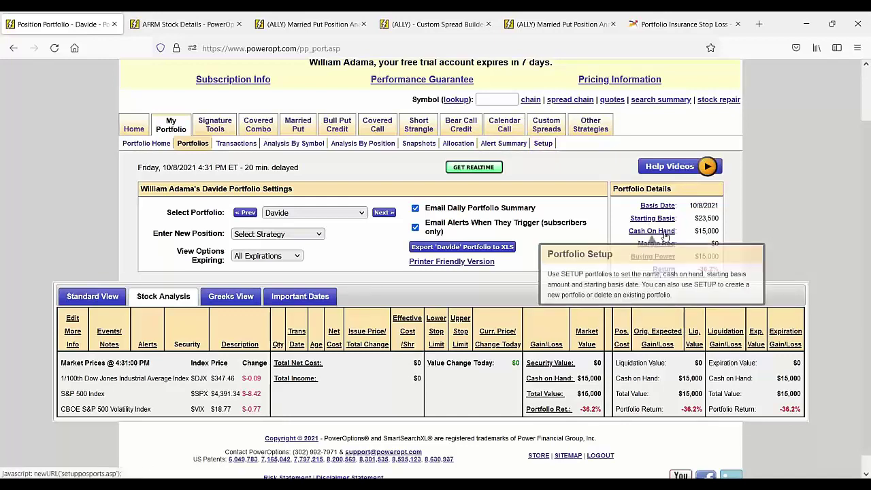
pyautogui.click(665, 233)
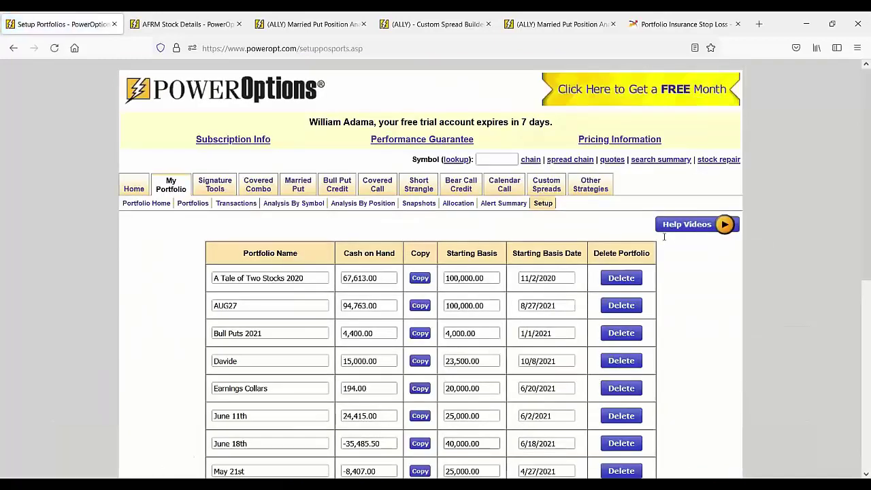
pyautogui.scroll(-5, 456, 441)
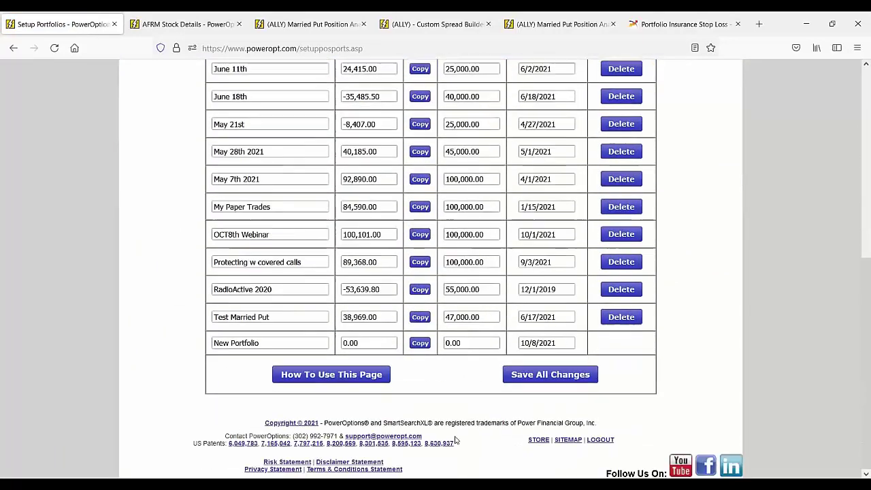
pyautogui.scroll(3, 371, 291)
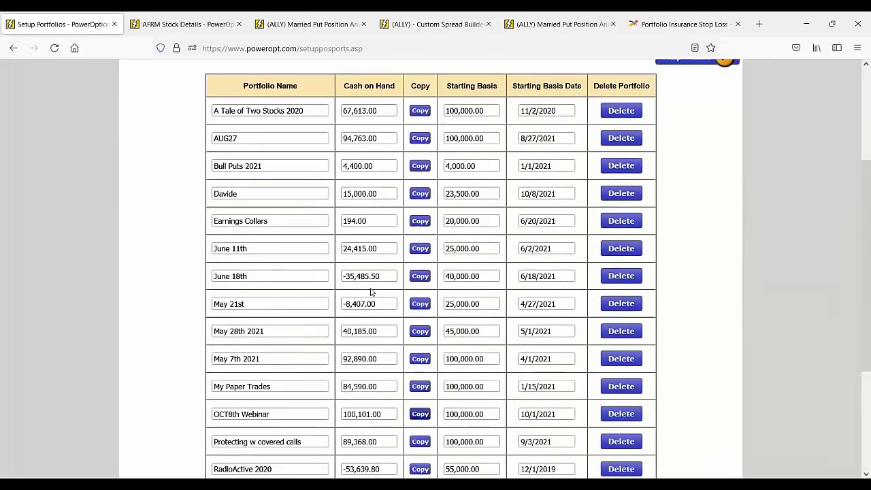
pyautogui.moveTo(378, 194); pyautogui.dragTo(315, 197)
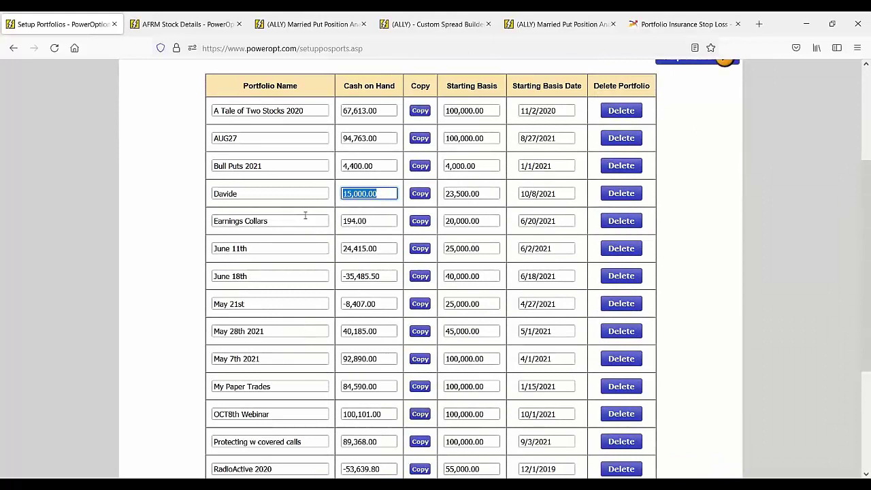
pyautogui.press('BackSpace')
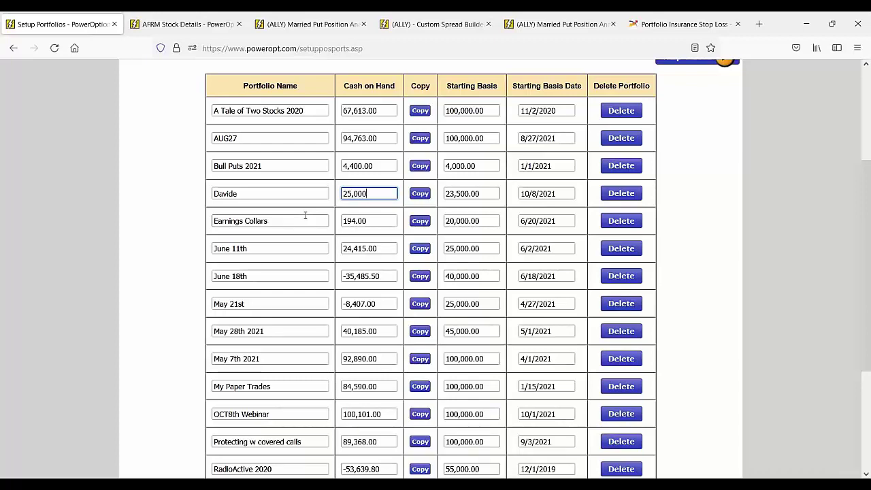
pyautogui.scroll(-3, 403, 252)
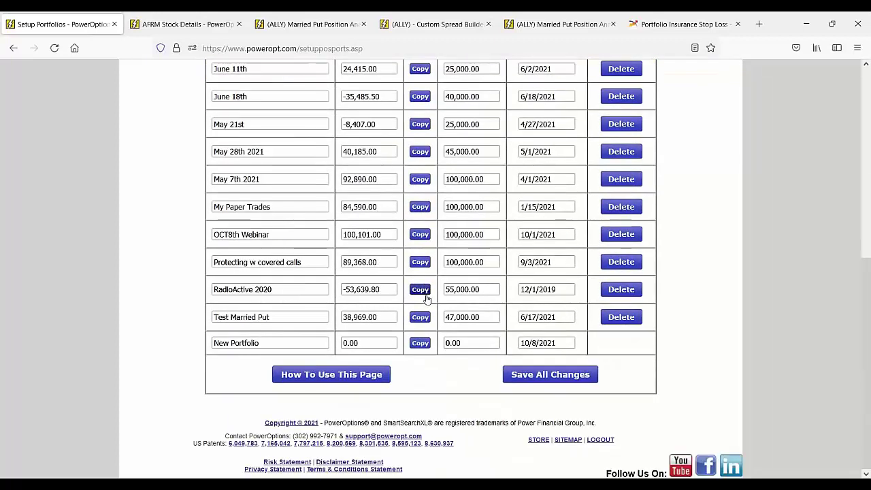
pyautogui.click(538, 385)
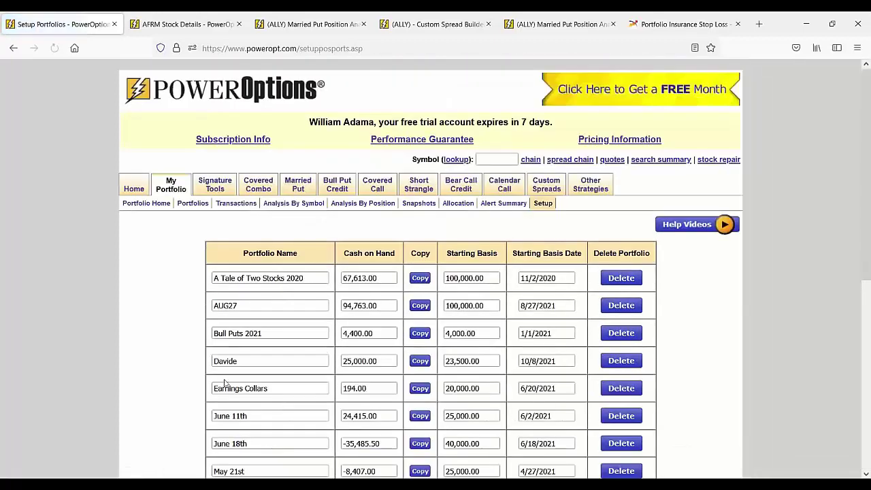
# Open the new portfolio's position view and check the portfolio return in its liquidation summary.
pyautogui.click(183, 206)
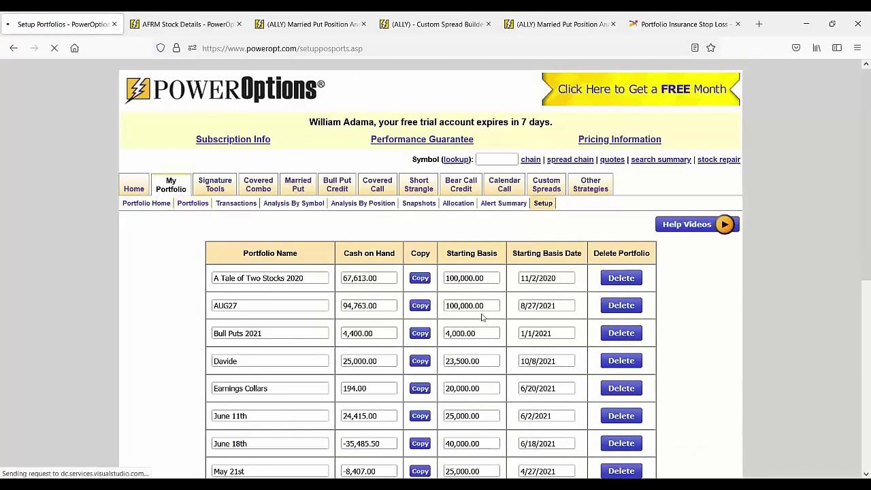
pyautogui.scroll(-2, 482, 317)
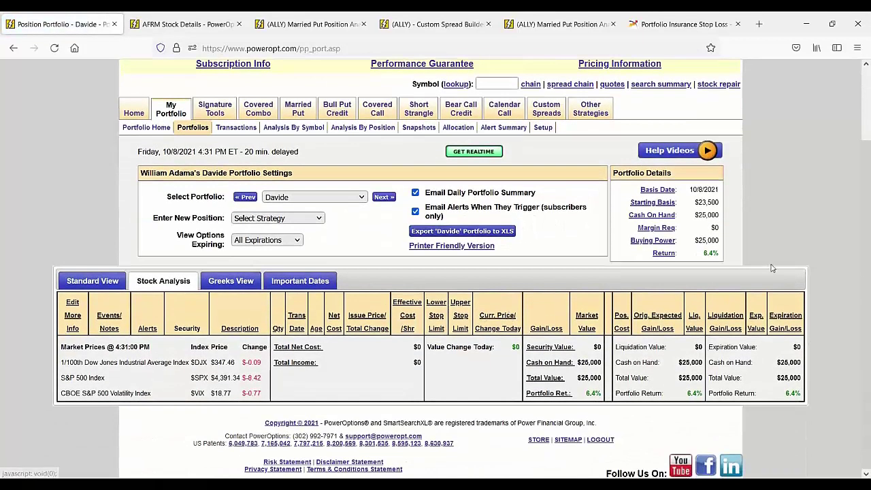
pyautogui.doubleClick(690, 395)
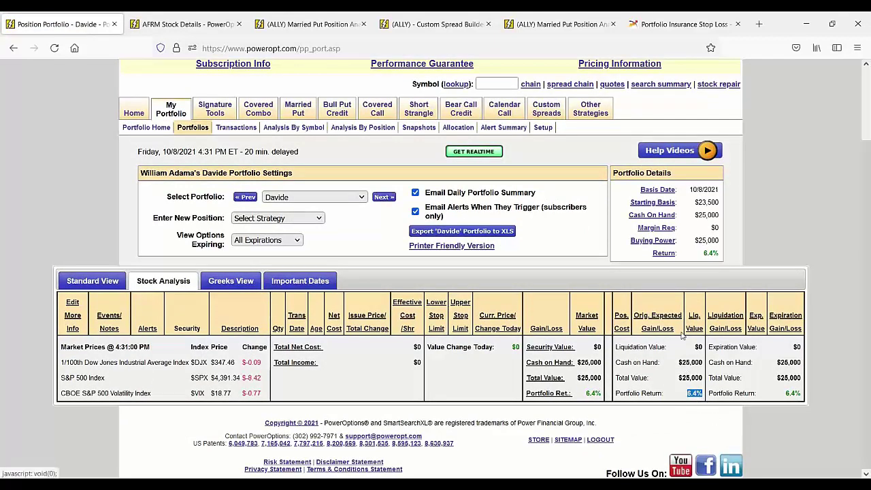
pyautogui.click(691, 394)
pyautogui.moveTo(683, 398); pyautogui.dragTo(702, 394)
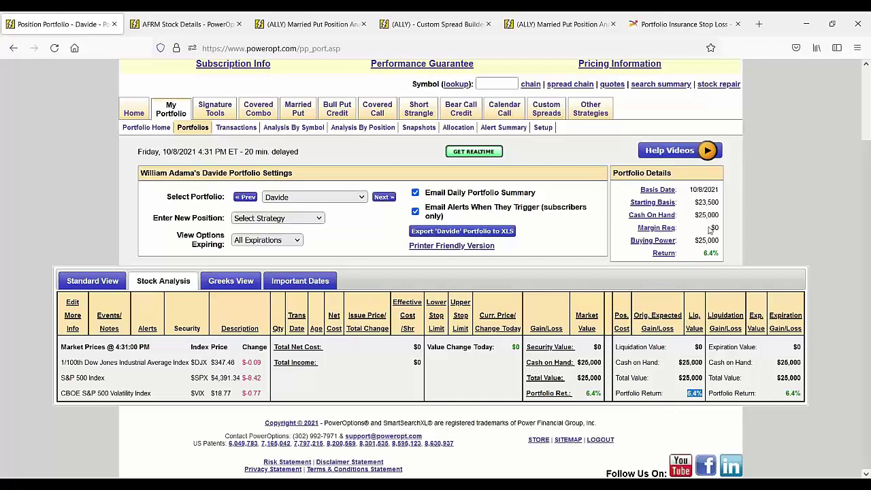
# Reopen portfolio setup from the portfolio details and review the new portfolio's cash on hand and starting basis.
pyautogui.click(659, 218)
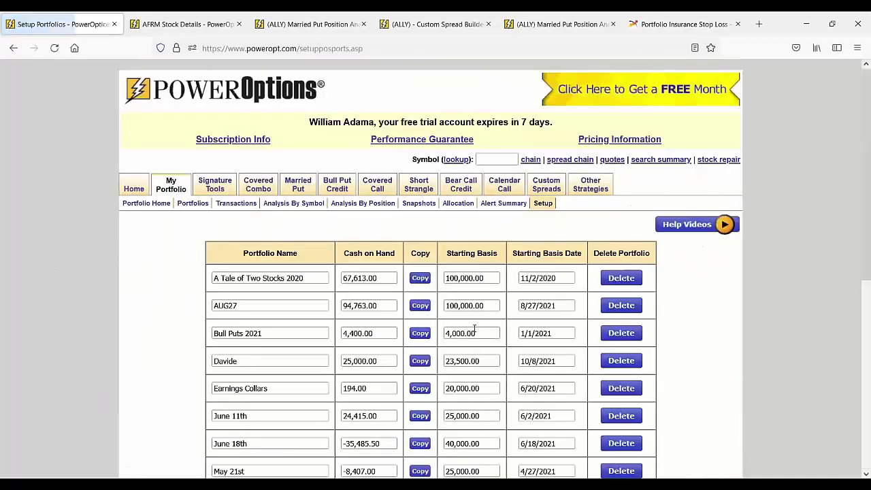
pyautogui.scroll(-3, 363, 228)
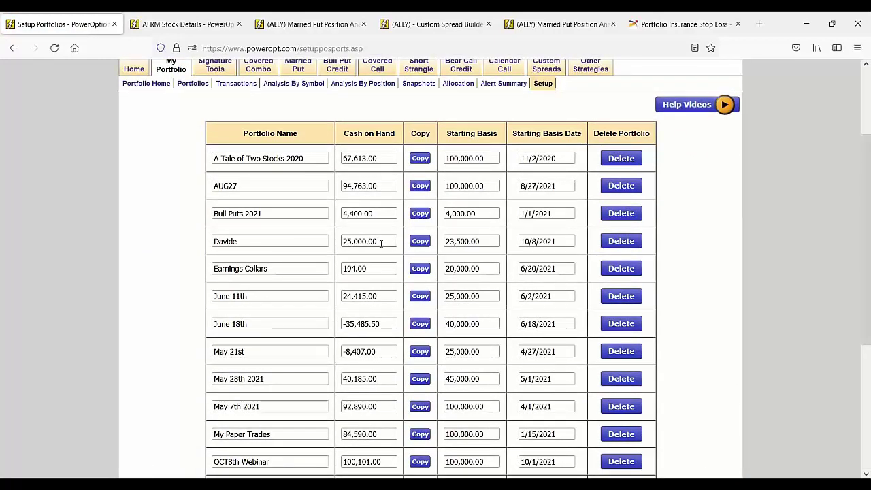
pyautogui.moveTo(379, 241); pyautogui.dragTo(339, 242)
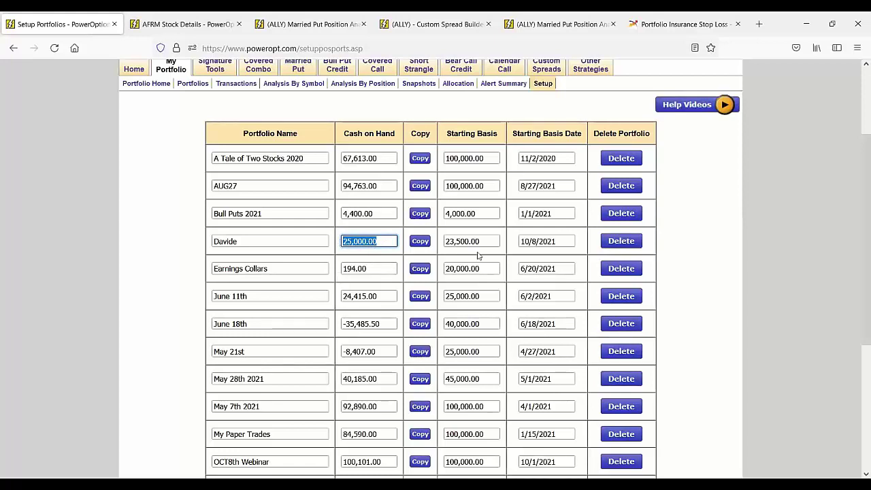
pyautogui.moveTo(482, 242); pyautogui.dragTo(446, 242)
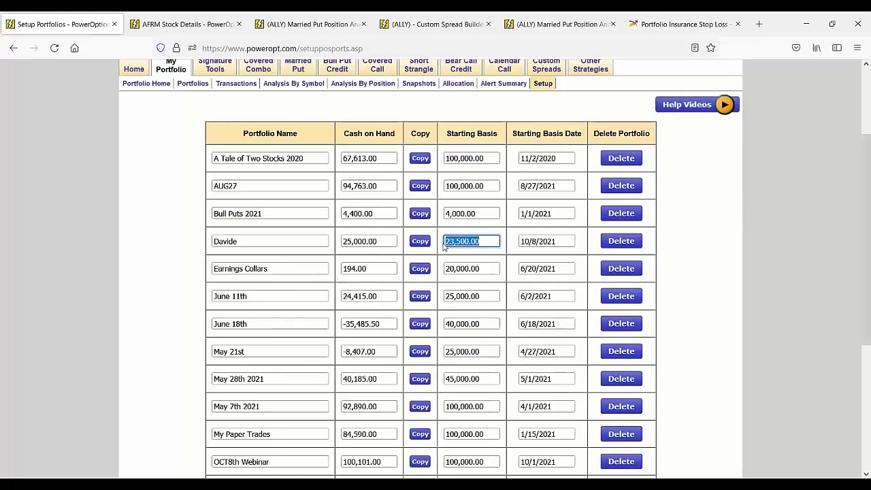
# Set the new portfolio's starting basis to 335,000 and save all changes.
pyautogui.press('BackSpace')
pyautogui.write('33')
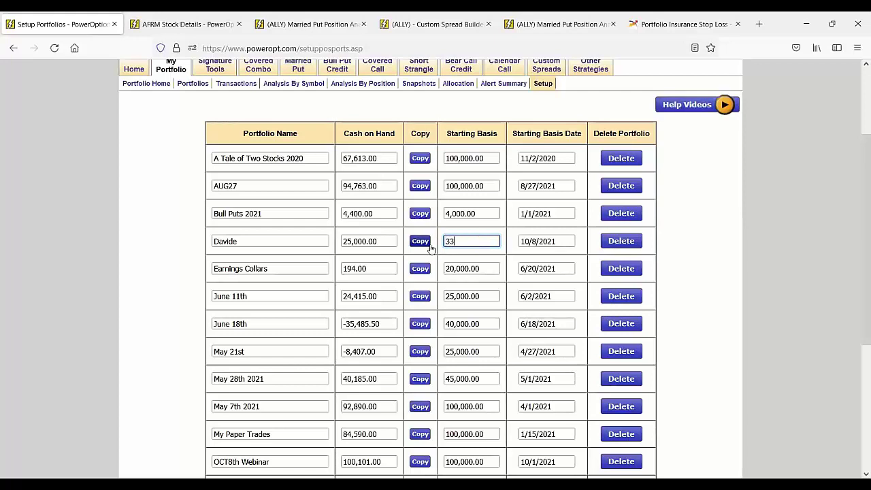
pyautogui.write(',5000')
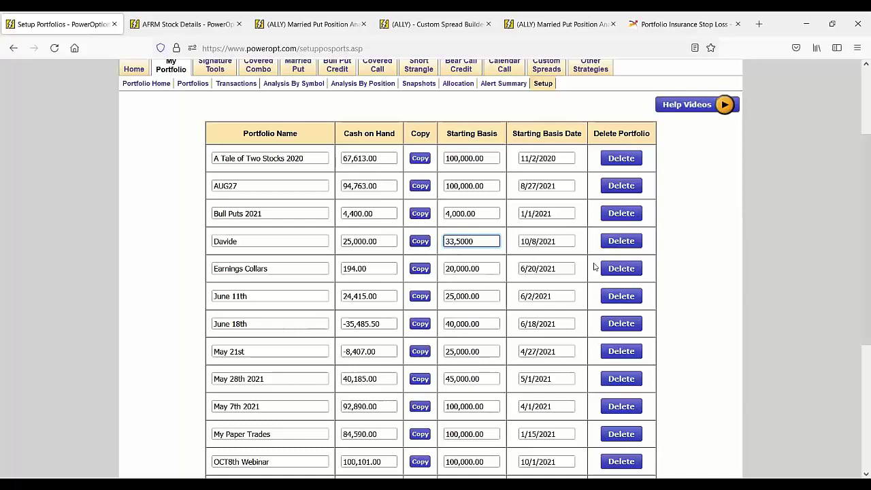
pyautogui.scroll(-5, 594, 268)
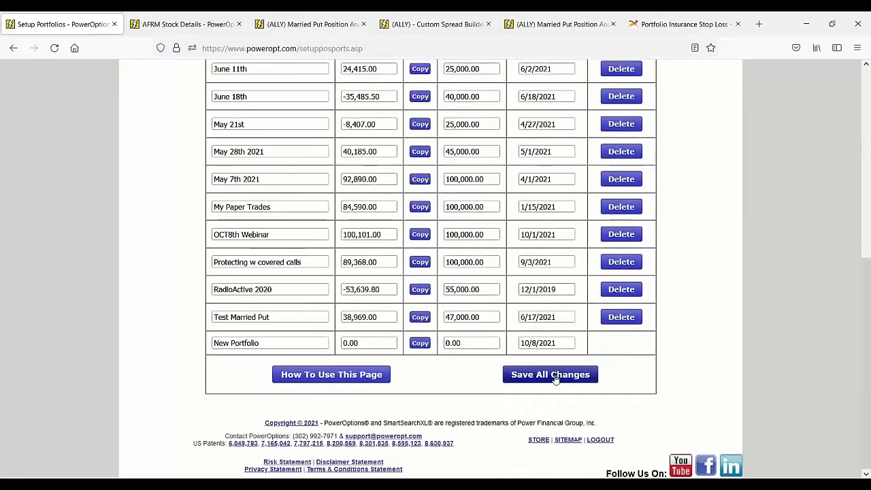
pyautogui.click(524, 374)
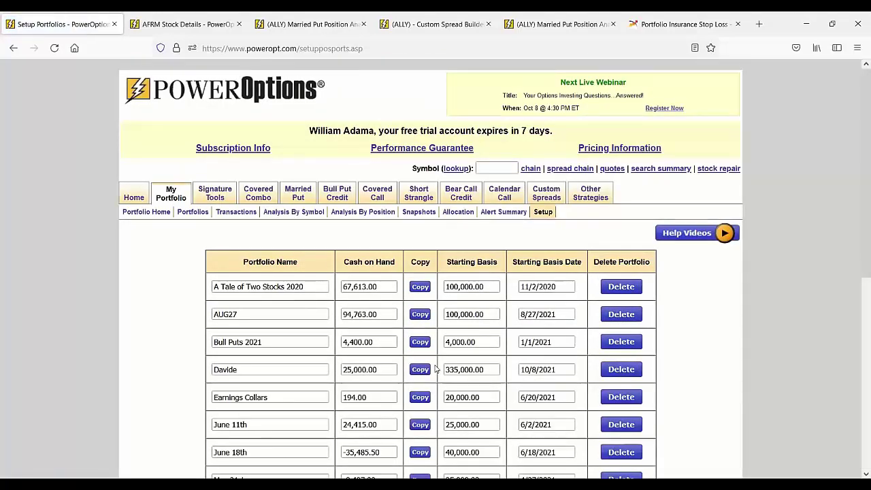
# Check the starting basis in the new portfolio's position view and reopen portfolio setup from its details.
pyautogui.click(194, 219)
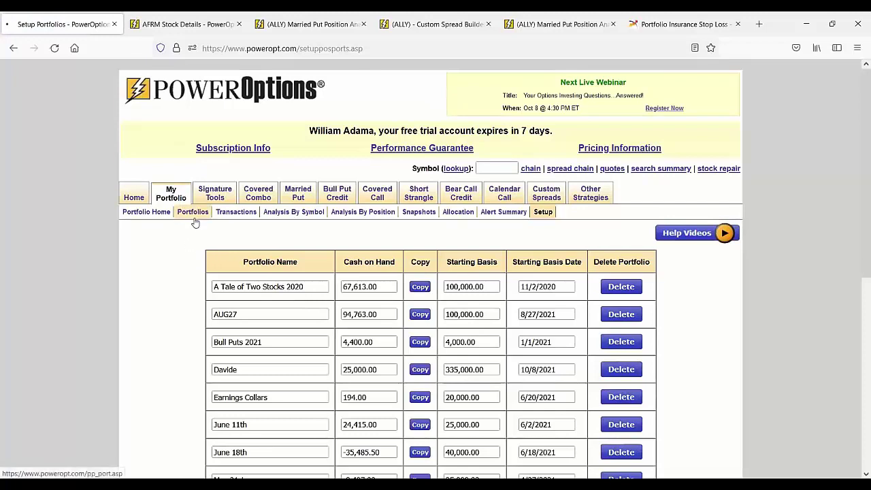
pyautogui.scroll(-2, 744, 289)
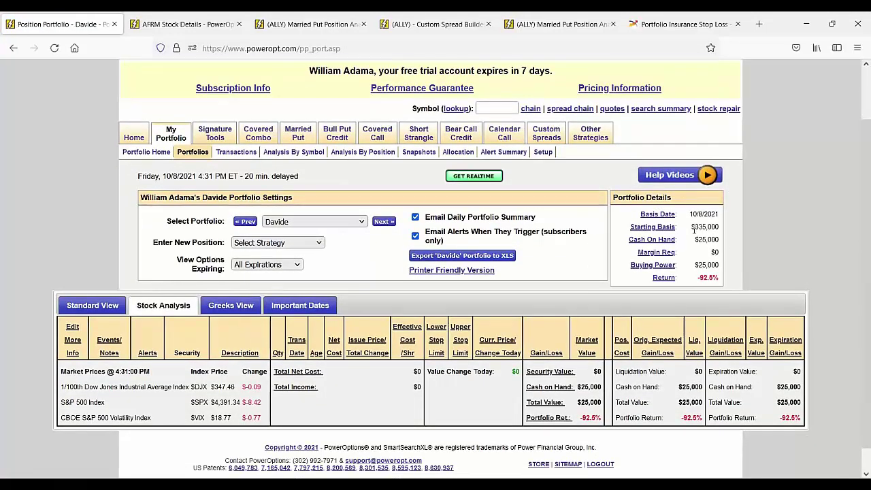
pyautogui.moveTo(653, 240)
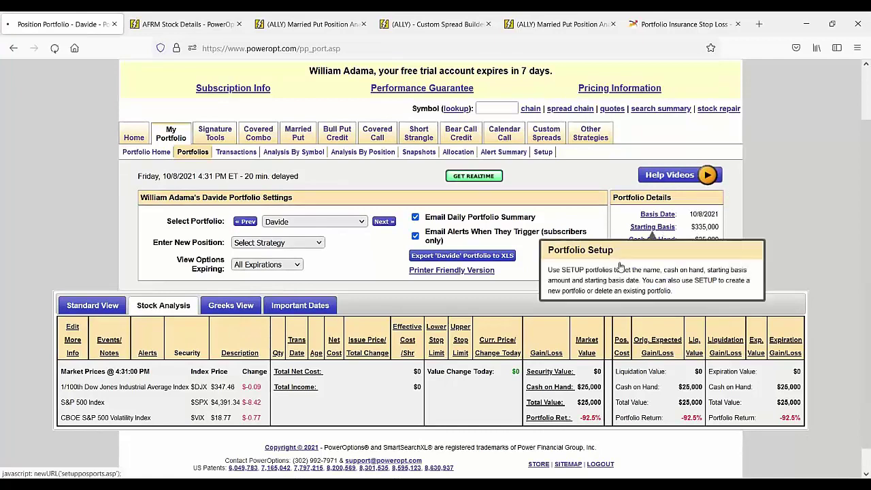
pyautogui.click(620, 267)
# Correct the new portfolio's starting basis to 35,000 and save all changes.
pyautogui.click(455, 370)
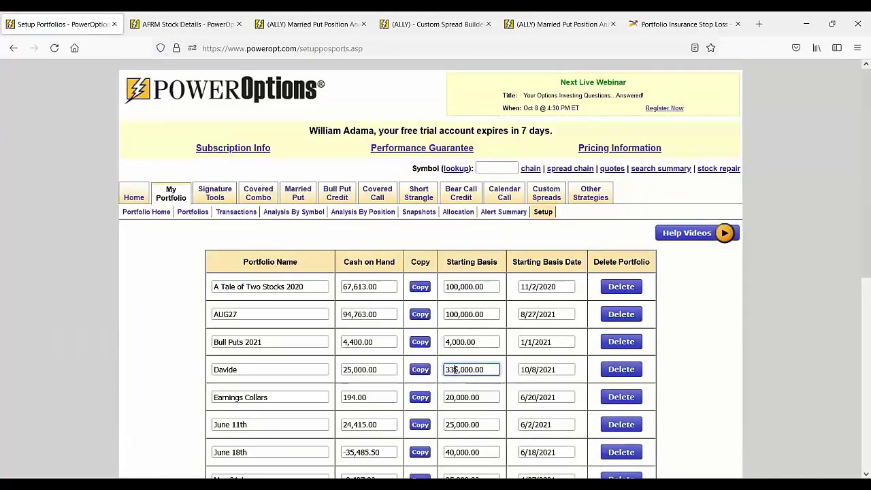
pyautogui.press('BackSpace')
pyautogui.scroll(-3, 479, 349)
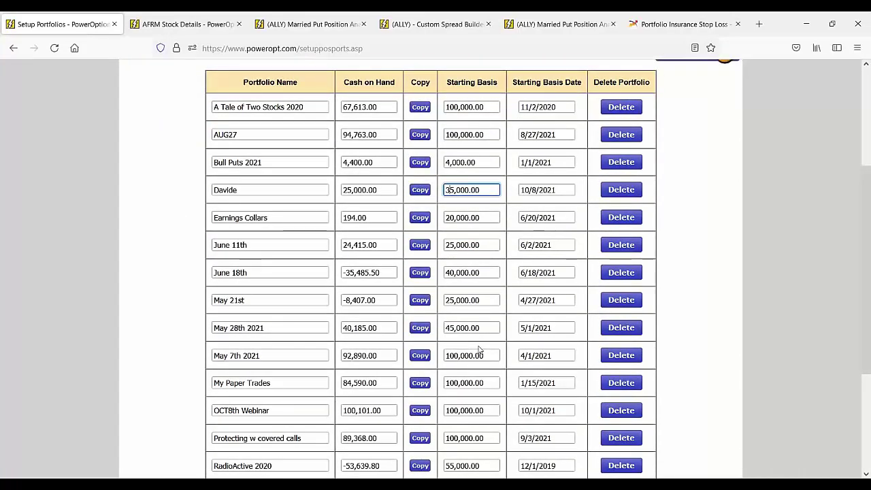
pyautogui.scroll(-3, 377, 198)
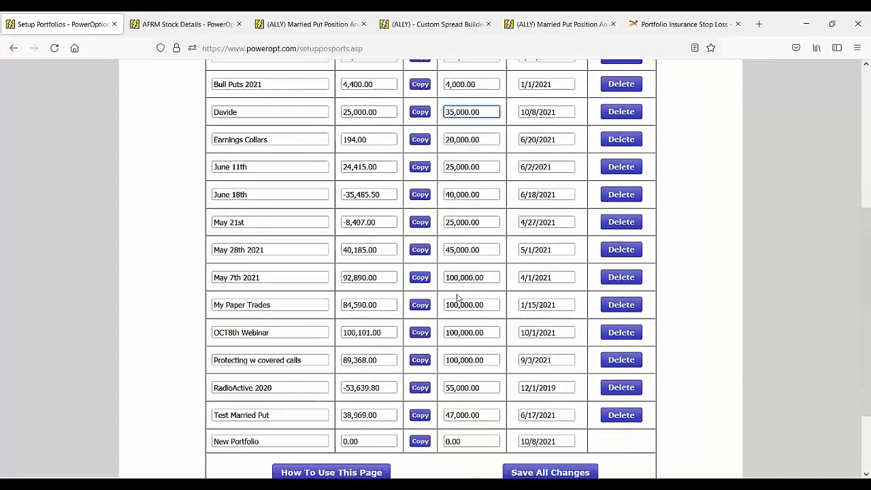
pyautogui.click(567, 377)
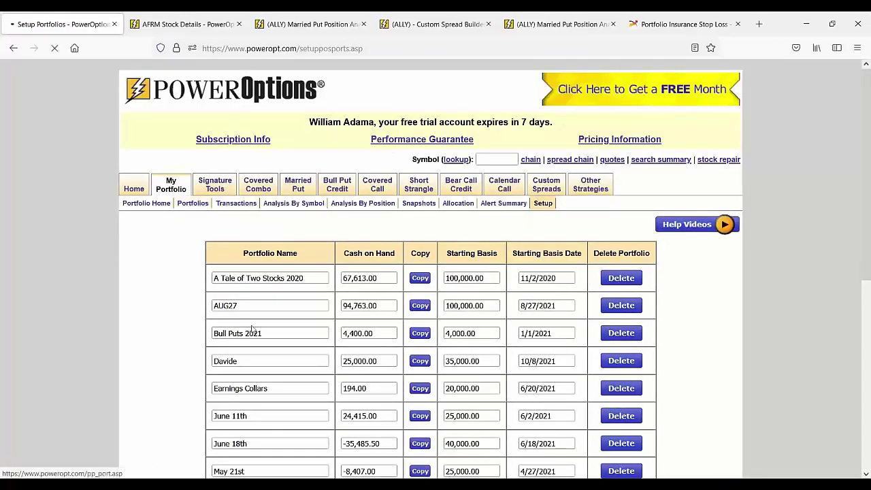
# Open the new portfolio's position view and compare the return in the portfolio details with the liquidation summary's portfolio return.
pyautogui.click(195, 203)
pyautogui.scroll(-2, 393, 341)
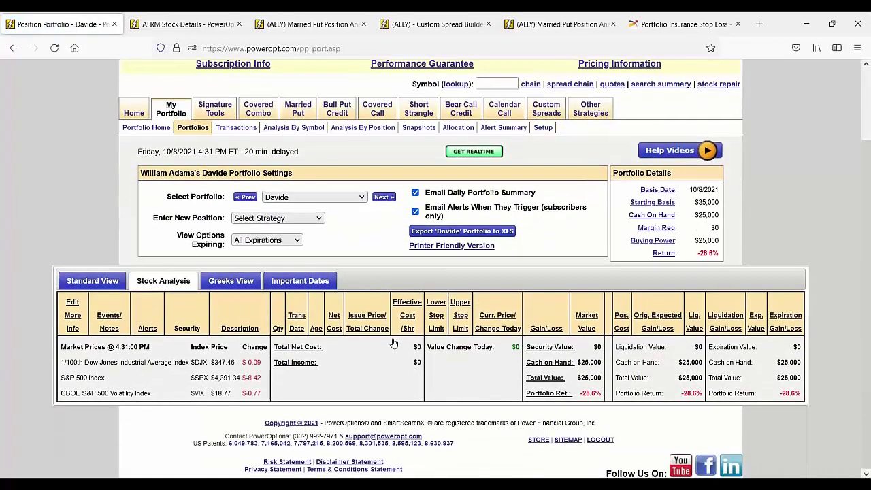
pyautogui.moveTo(696, 202); pyautogui.dragTo(726, 218)
pyautogui.moveTo(699, 259); pyautogui.dragTo(724, 253)
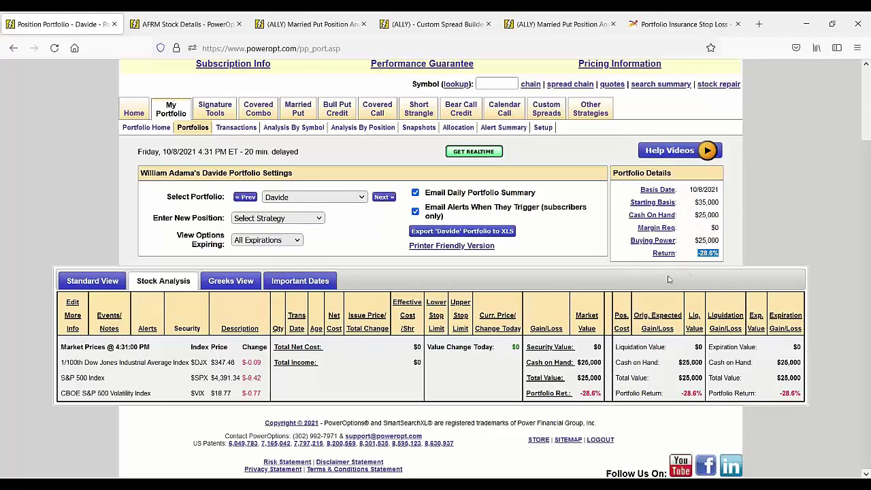
pyautogui.click(679, 395)
pyautogui.moveTo(679, 394); pyautogui.dragTo(708, 404)
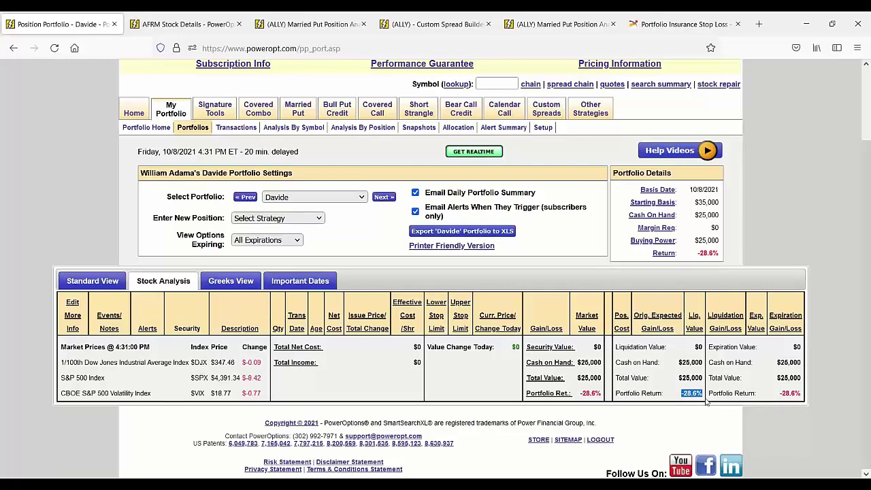
# Go back to portfolio setup from the starting basis detail and examine the new portfolio's cash on hand and starting basis.
pyautogui.click(671, 204)
pyautogui.moveTo(392, 369); pyautogui.dragTo(334, 371)
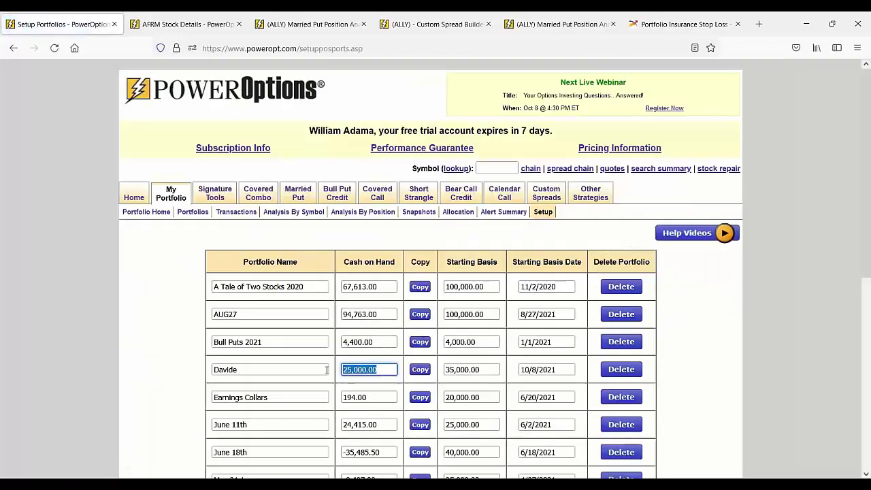
pyautogui.press('Tab')
pyautogui.press('Tab')
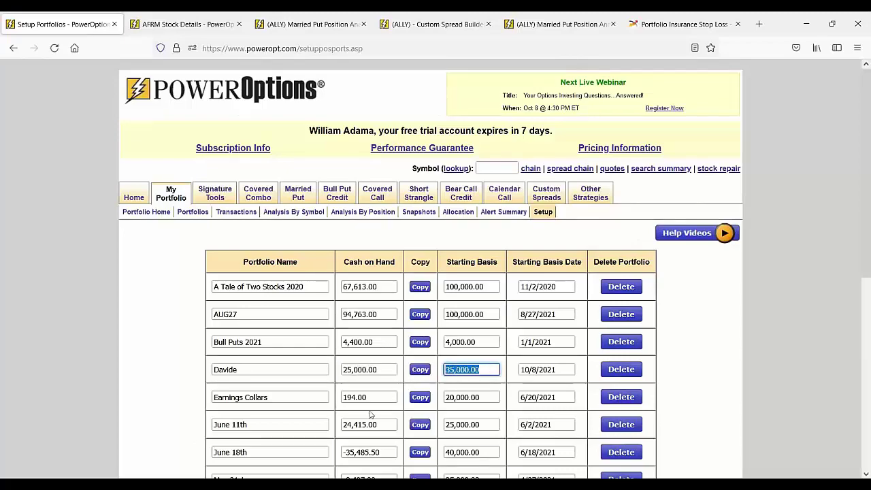